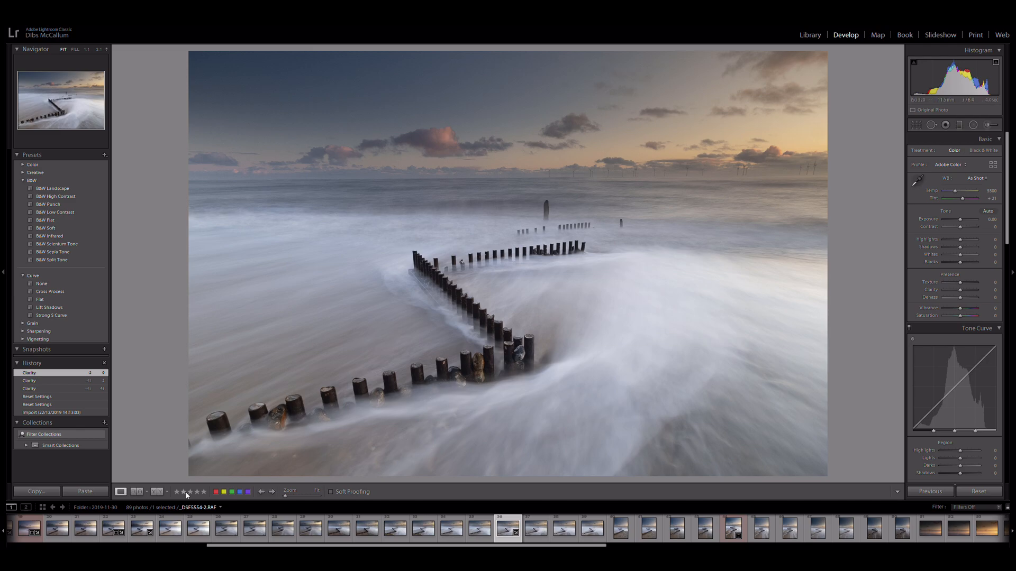
Switch to the Library and compare the shoreline and water movement in the similar frames around _DSF5551 to _DSF5553.
{"action": "left_click", "coordinate": [810, 35]}
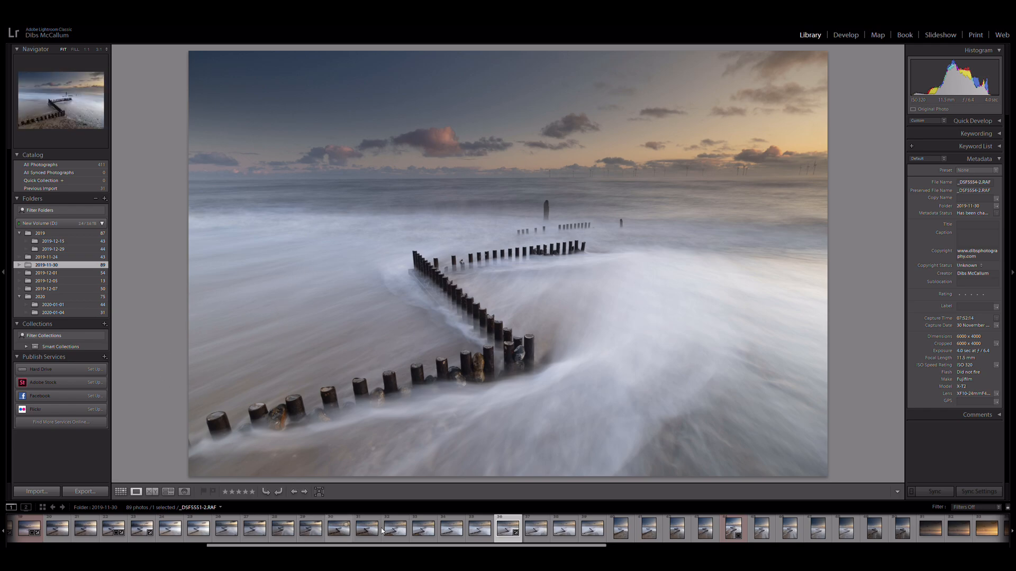
{"action": "left_click", "coordinate": [422, 540]}
{"action": "left_click", "coordinate": [395, 542]}
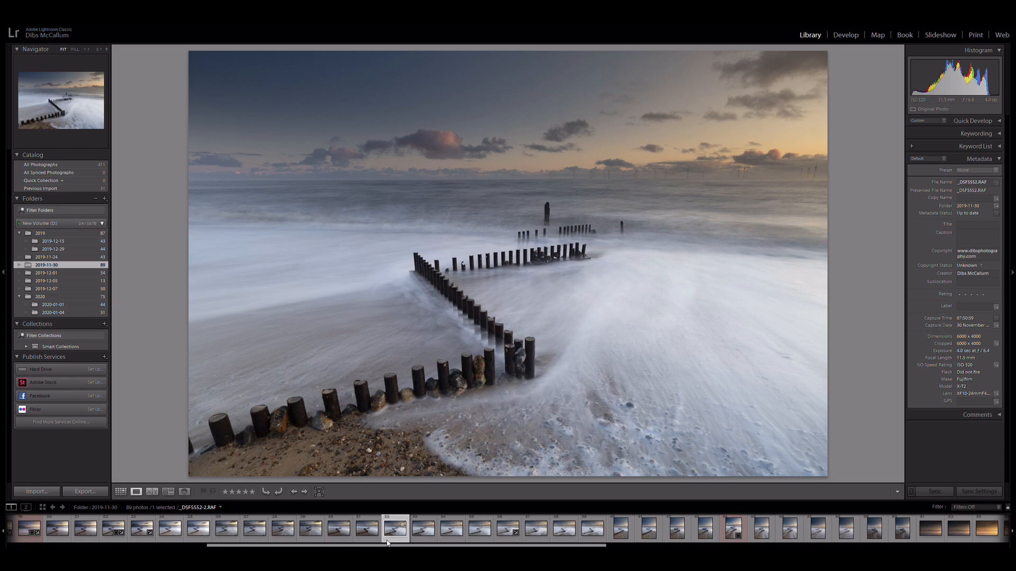
{"action": "left_click", "coordinate": [367, 541]}
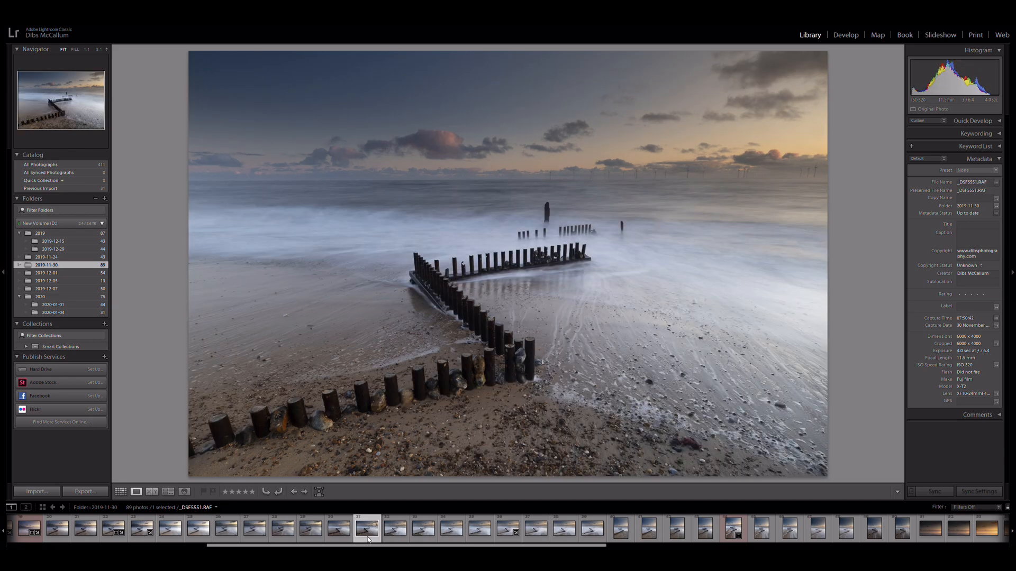
{"action": "left_click", "coordinate": [426, 540]}
{"action": "left_click", "coordinate": [452, 540]}
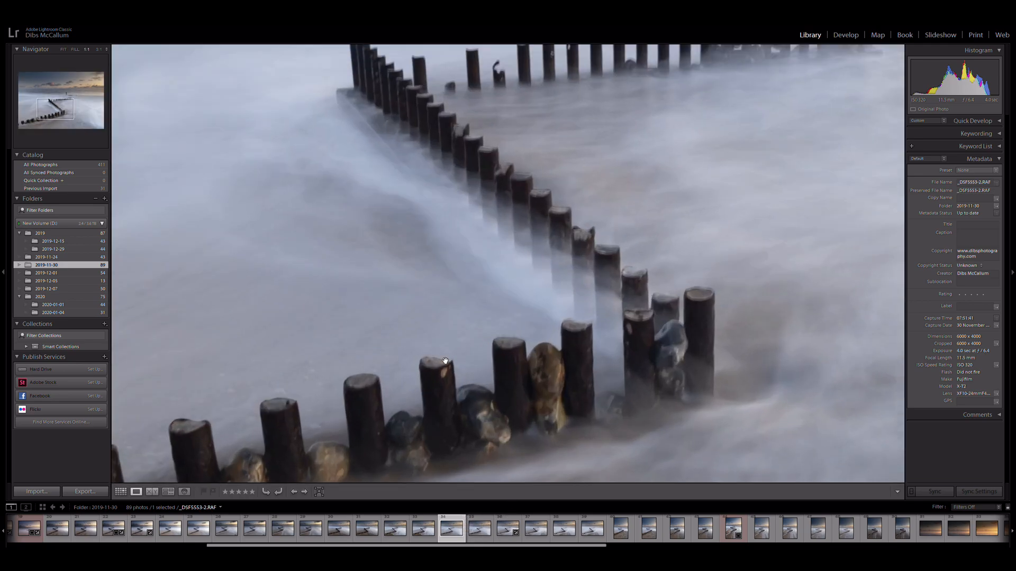
Examine the wooden posts at 1:1 magnification in frames _DSF5553 and _DSF5554-2.
{"action": "left_click", "coordinate": [447, 362]}
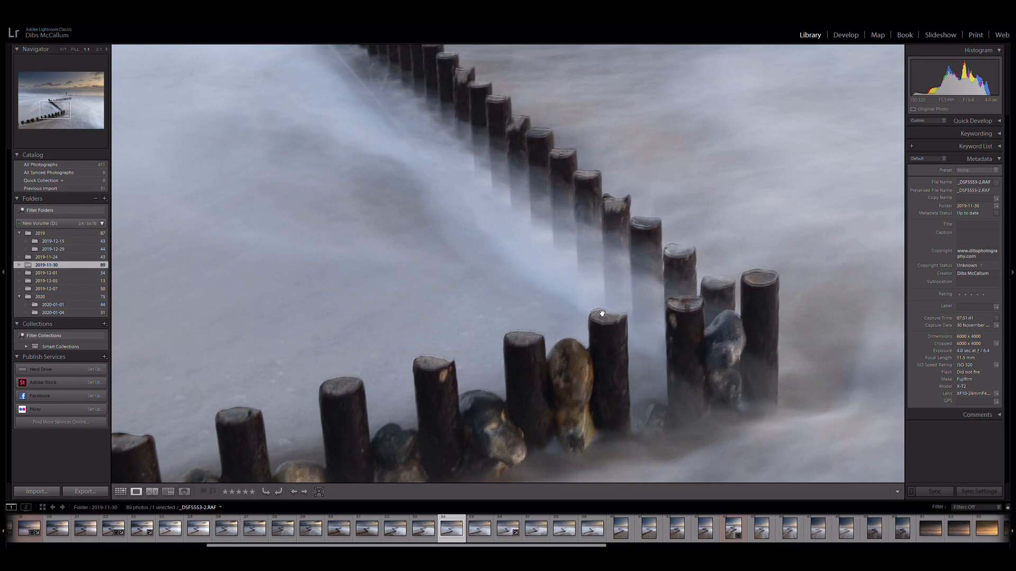
{"action": "left_click", "coordinate": [304, 492]}
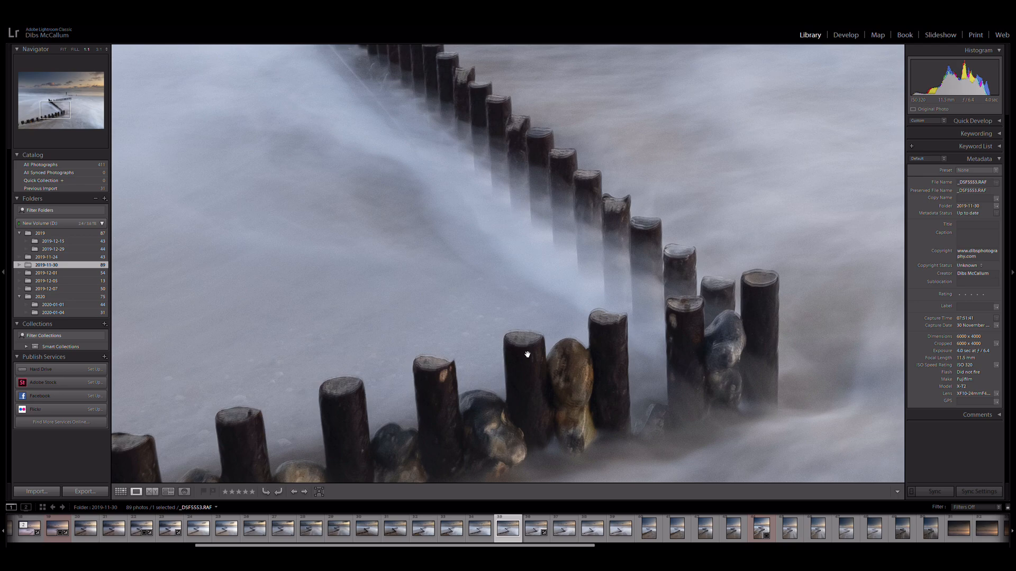
{"action": "left_click", "coordinate": [305, 492]}
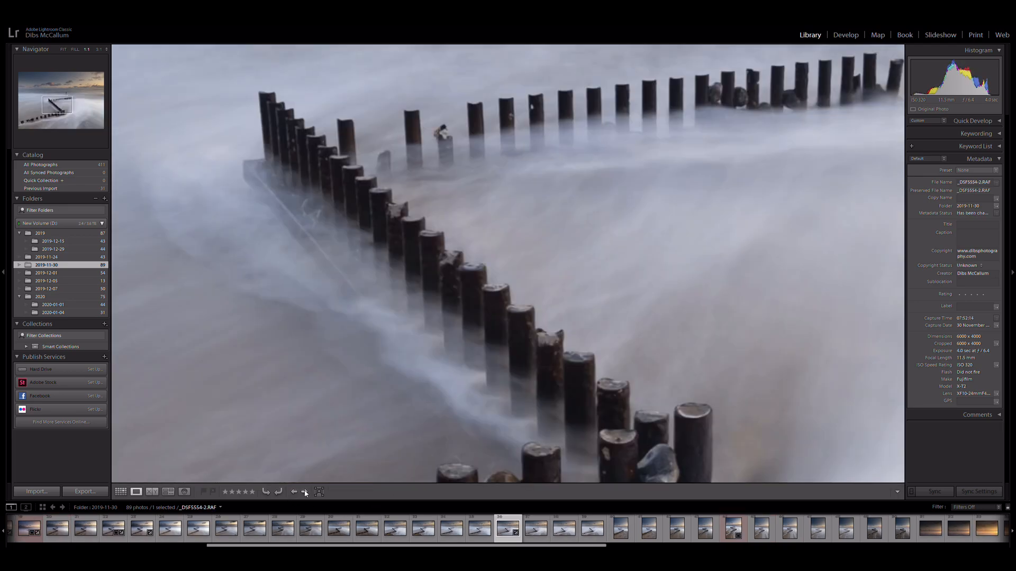
{"action": "left_click", "coordinate": [509, 306]}
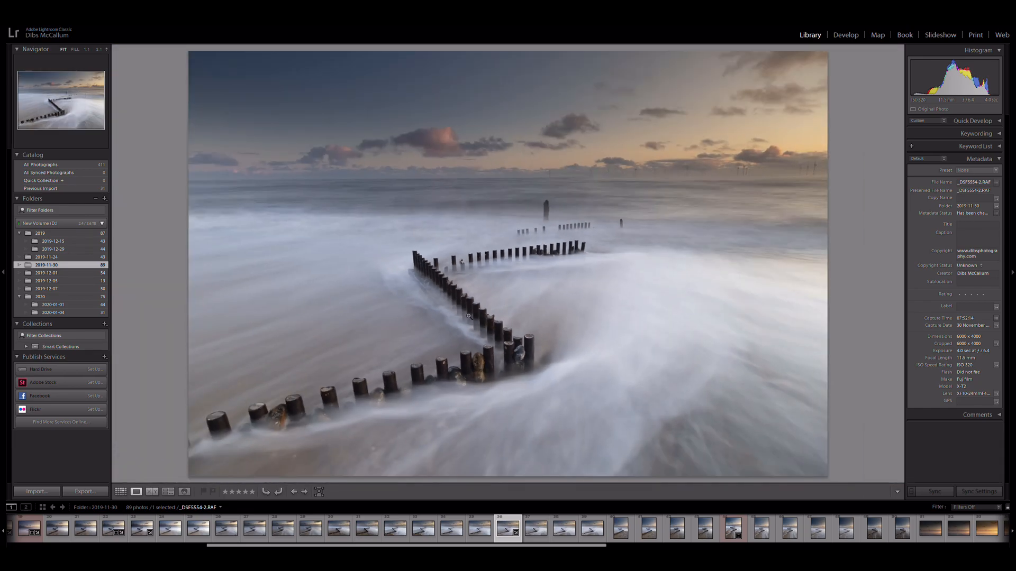
{"action": "left_click", "coordinate": [468, 317]}
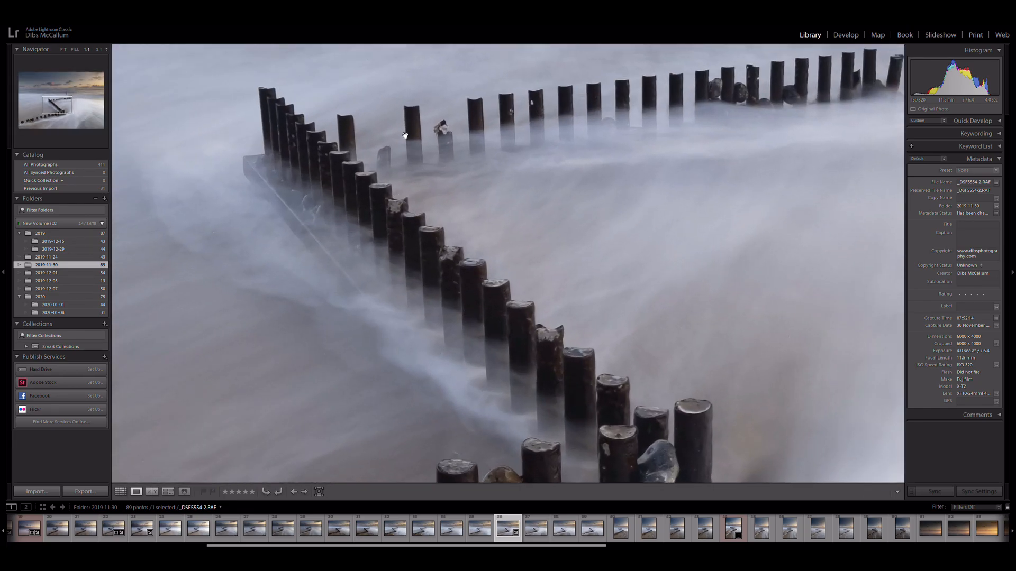
{"action": "left_click_drag", "start_coordinate": [565, 419], "coordinate": [556, 341]}
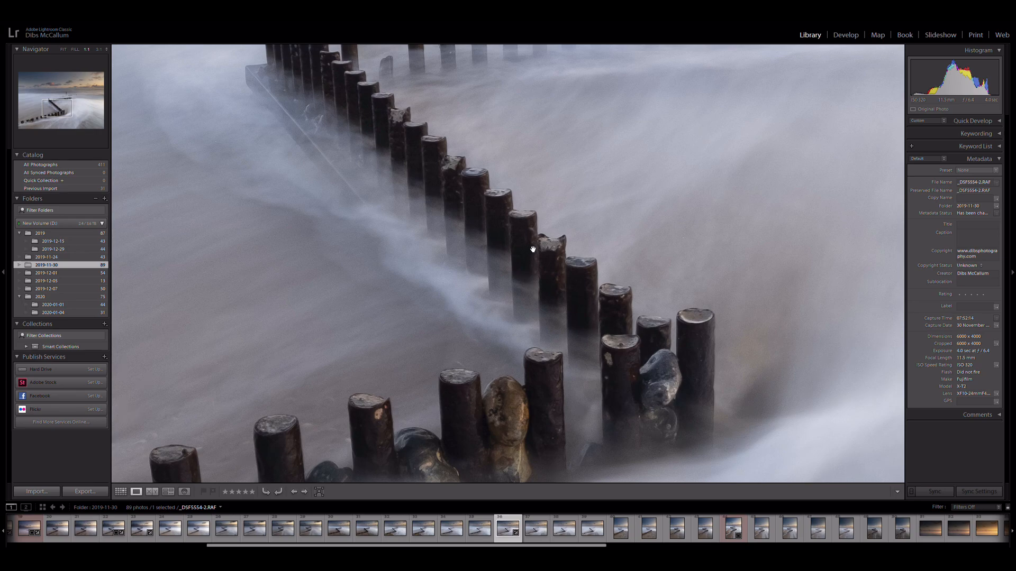
Open the _DSF5554-2 photo for developing and set its Sharpening Amount to 0.
{"action": "left_click", "coordinate": [845, 35]}
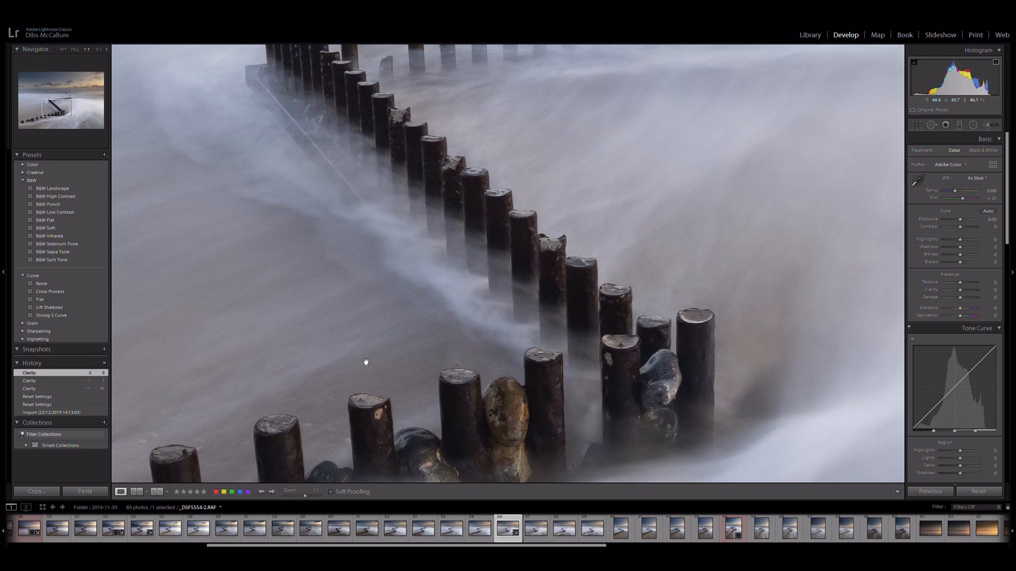
{"action": "left_click_drag", "start_coordinate": [1007, 221], "coordinate": [1015, 357]}
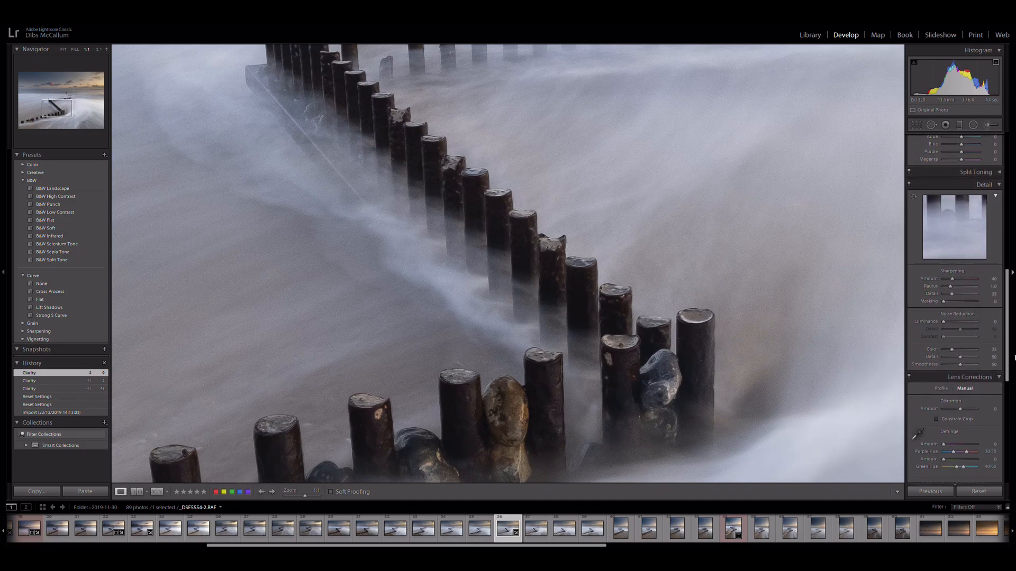
{"action": "left_click_drag", "start_coordinate": [952, 279], "coordinate": [923, 281]}
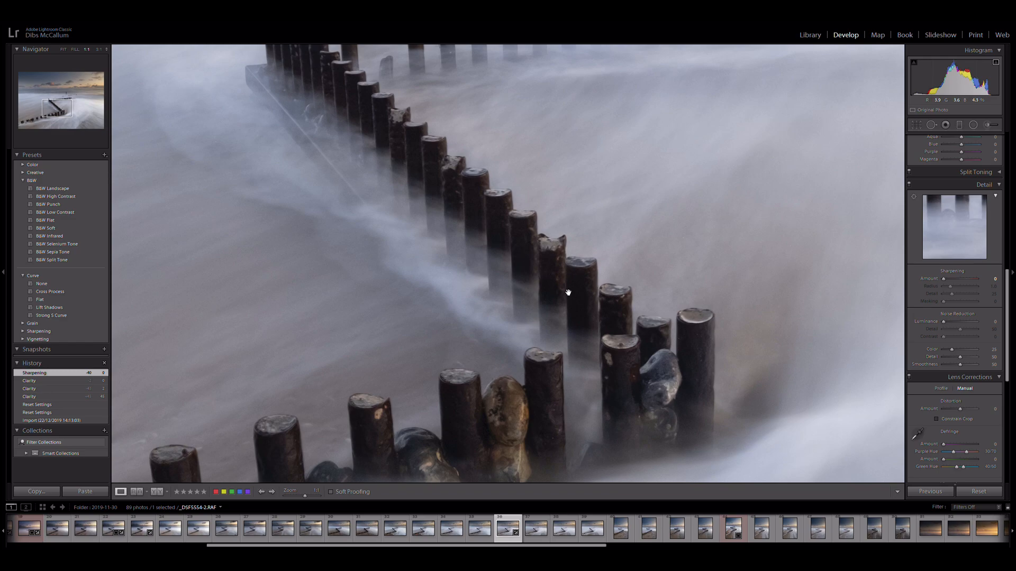
{"action": "left_click", "coordinate": [417, 255]}
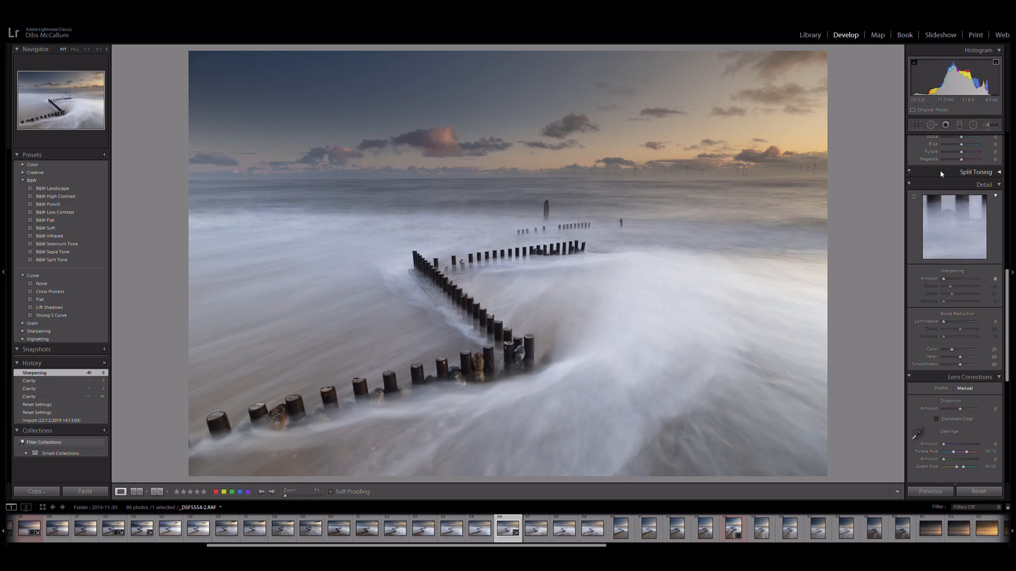
{"action": "scroll", "coordinate": [930, 252], "scroll_direction": "up", "scroll_amount": 6}
{"action": "scroll", "coordinate": [930, 252], "scroll_direction": "up", "scroll_amount": 2}
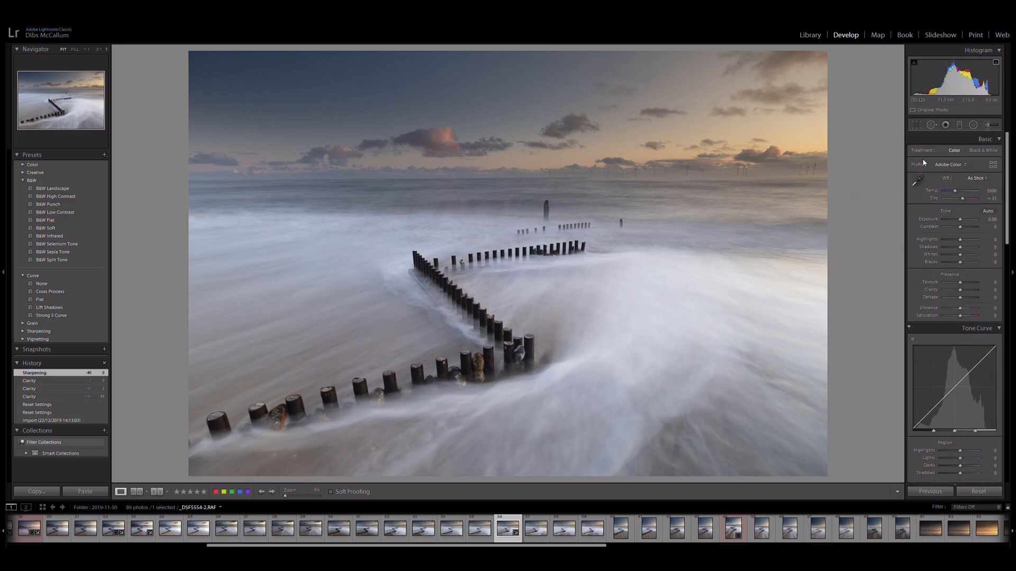
{"action": "left_click", "coordinate": [917, 126]}
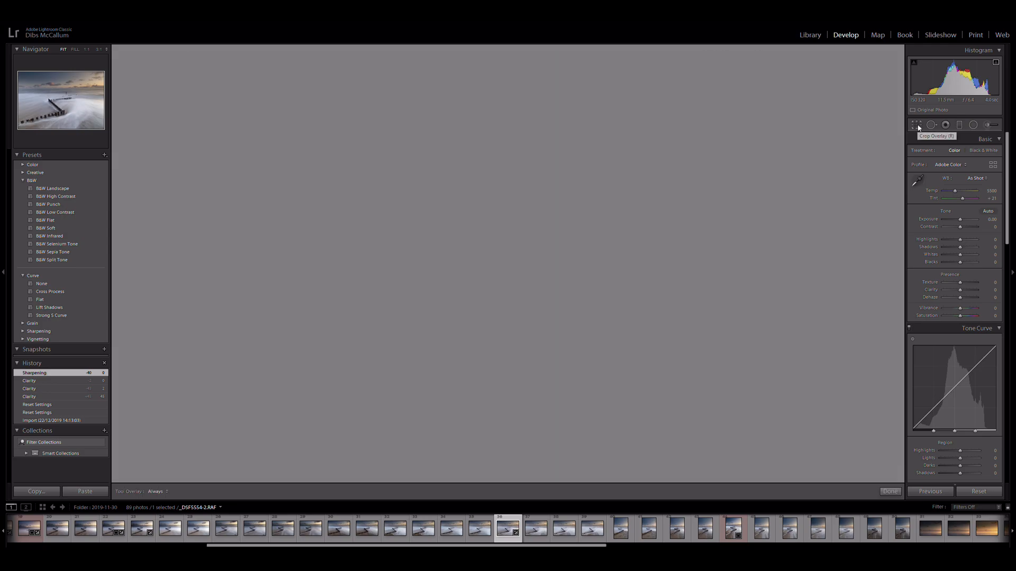
{"action": "left_click", "coordinate": [888, 222]}
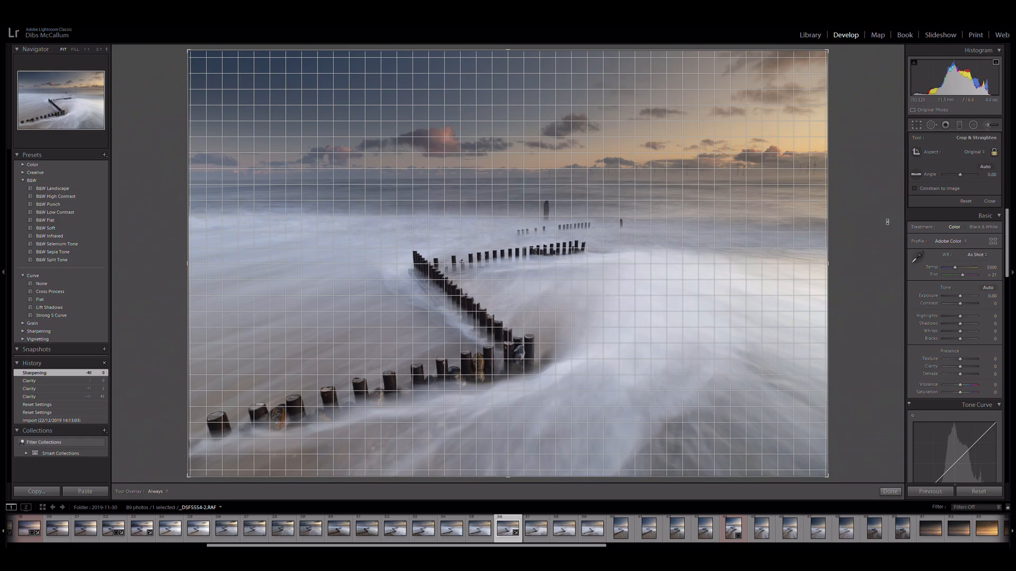
{"action": "left_click", "coordinate": [887, 222]}
{"action": "left_click", "coordinate": [890, 491]}
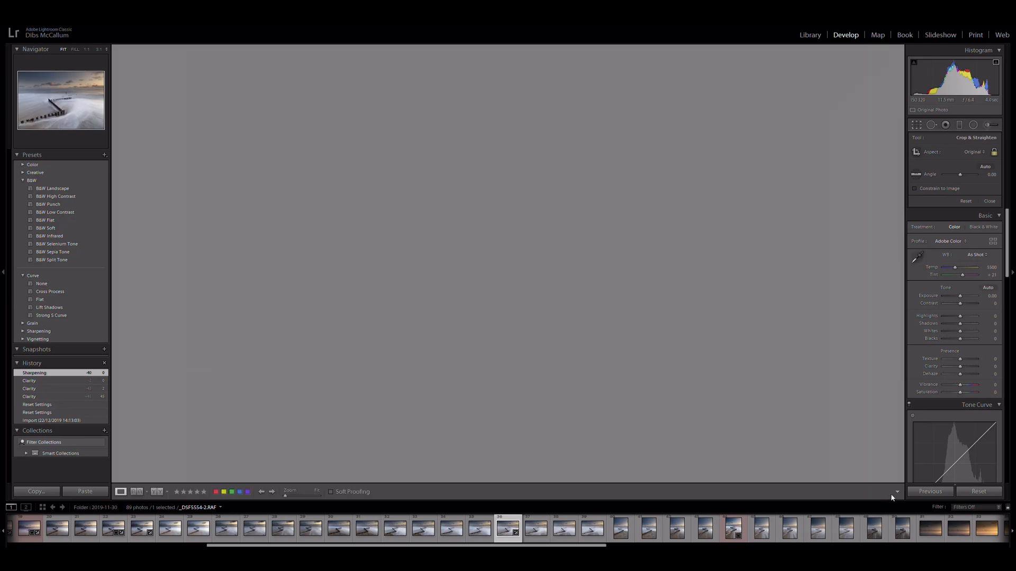
{"action": "left_click", "coordinate": [897, 491]}
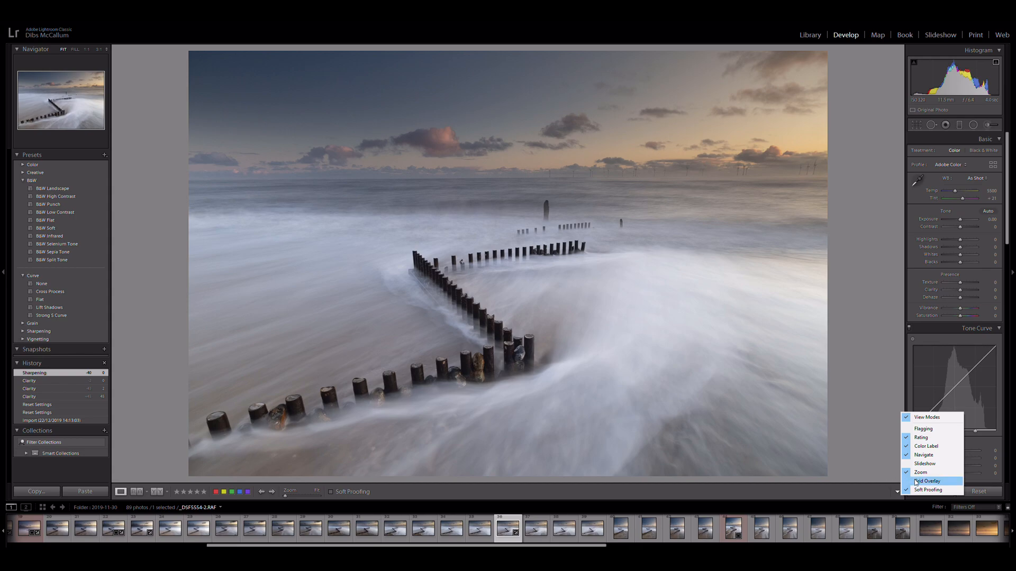
{"action": "left_click", "coordinate": [859, 487]}
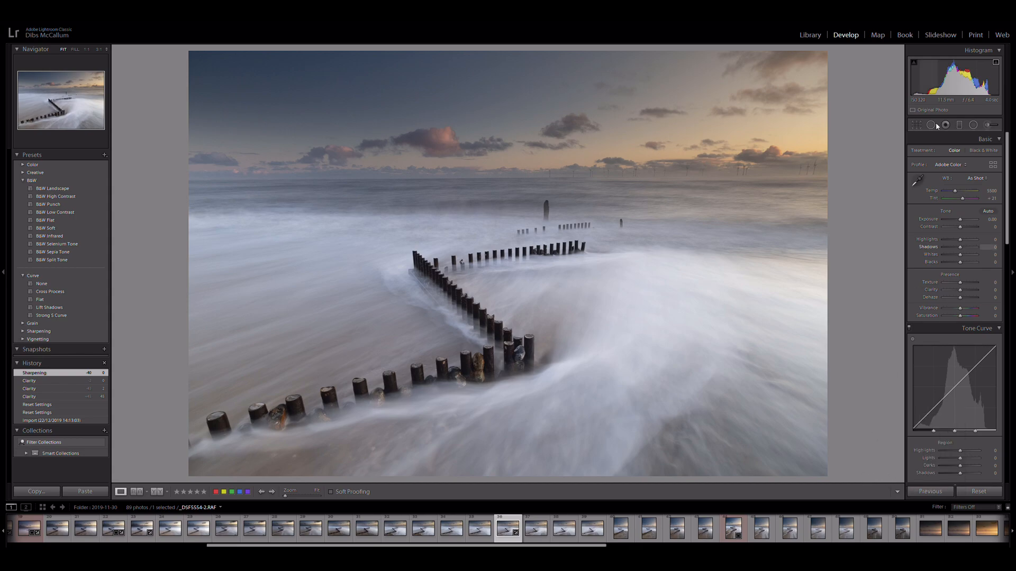
Straighten the horizon with the Crop Overlay by rotating the photo to an angle of 0.27, and apply it.
{"action": "left_click", "coordinate": [917, 125]}
{"action": "left_click_drag", "start_coordinate": [876, 200], "coordinate": [877, 203]}
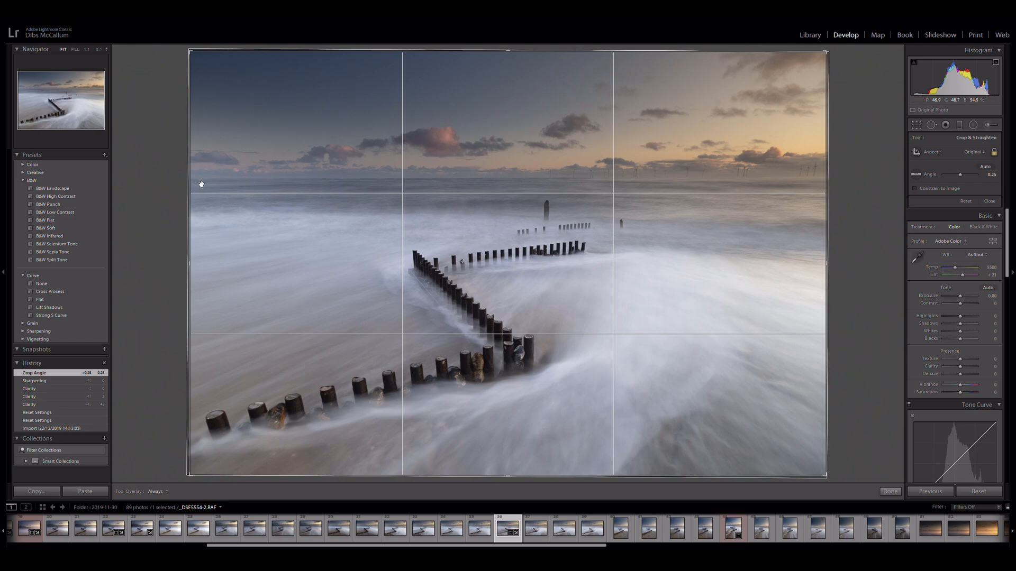
{"action": "left_click_drag", "start_coordinate": [883, 244], "coordinate": [889, 247]}
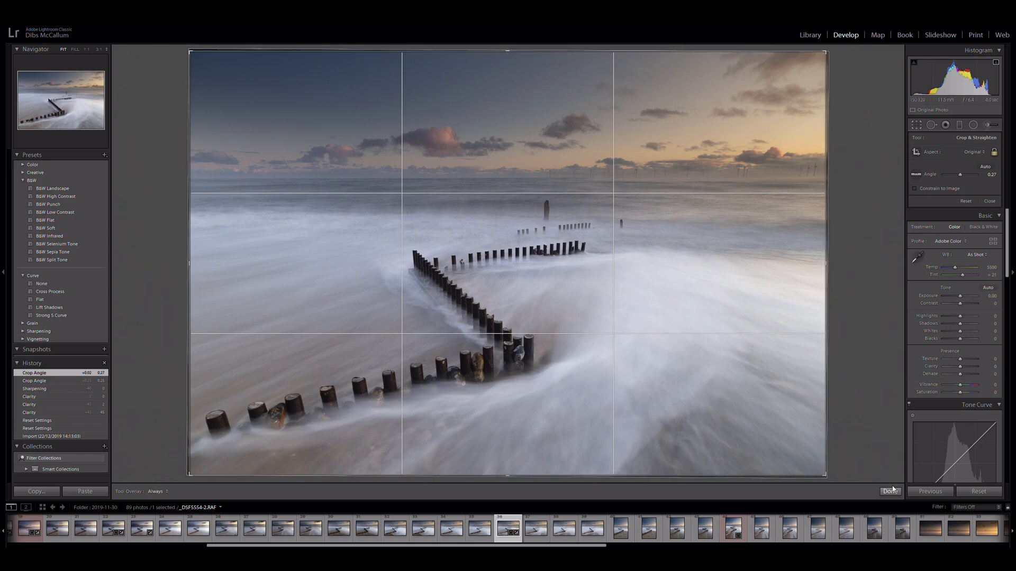
{"action": "left_click", "coordinate": [890, 491]}
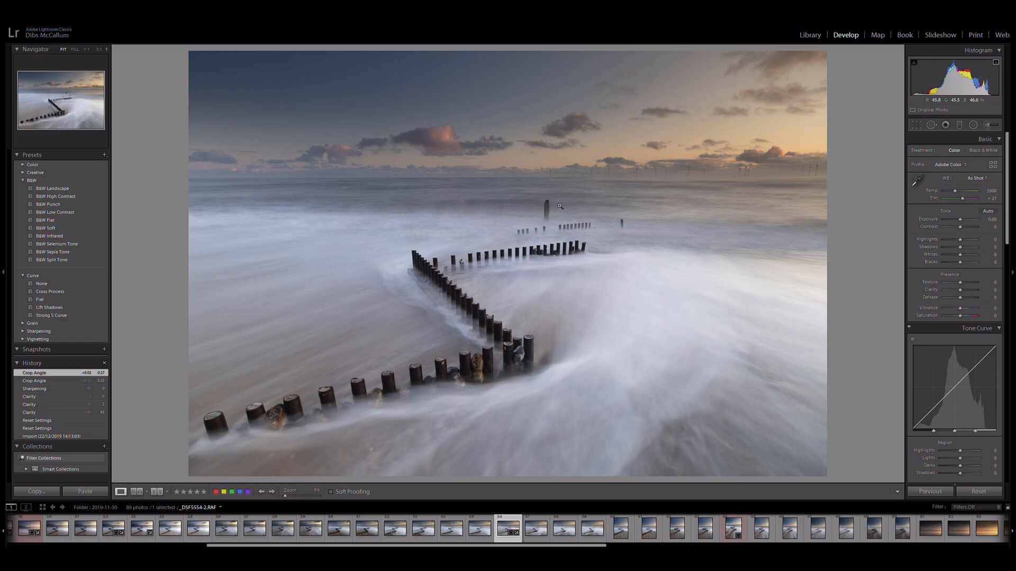
Examine the horizon, the distant posts and the wind turbines along the full width of the photo at 1:1.
{"action": "left_click", "coordinate": [499, 184]}
{"action": "left_click_drag", "start_coordinate": [436, 169], "coordinate": [703, 290]}
{"action": "left_click_drag", "start_coordinate": [538, 240], "coordinate": [483, 238]}
{"action": "left_click_drag", "start_coordinate": [777, 201], "coordinate": [395, 225]}
{"action": "left_click_drag", "start_coordinate": [728, 173], "coordinate": [478, 212]}
{"action": "left_click_drag", "start_coordinate": [617, 185], "coordinate": [615, 233]}
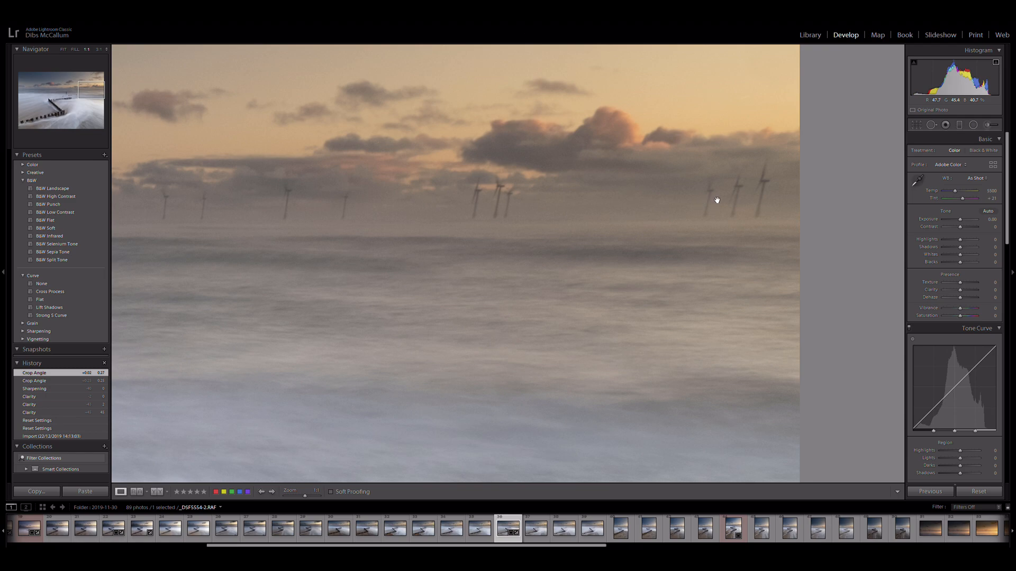
{"action": "left_click", "coordinate": [616, 229]}
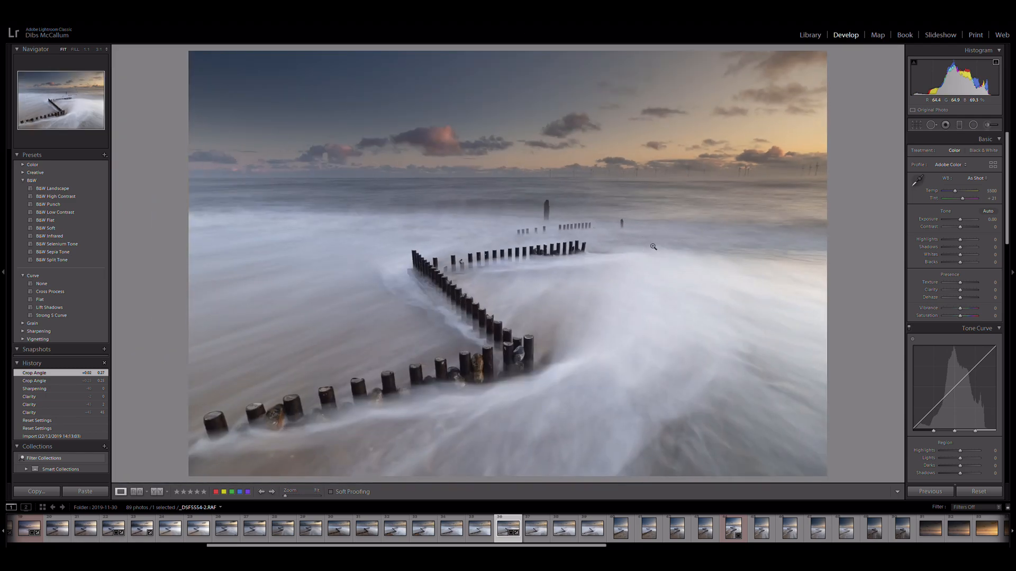
Try the Auto Upright perspective correction on the photo, and turn Upright back off.
{"action": "scroll", "coordinate": [1008, 236], "scroll_direction": "down", "scroll_amount": 1}
{"action": "scroll", "coordinate": [1008, 236], "scroll_direction": "down", "scroll_amount": 15}
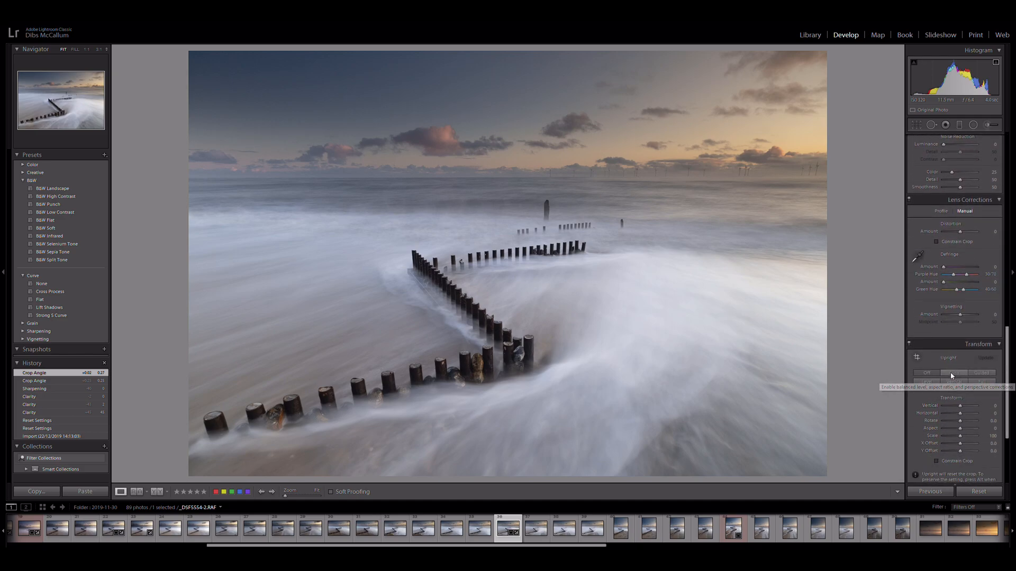
{"action": "left_click", "coordinate": [952, 373]}
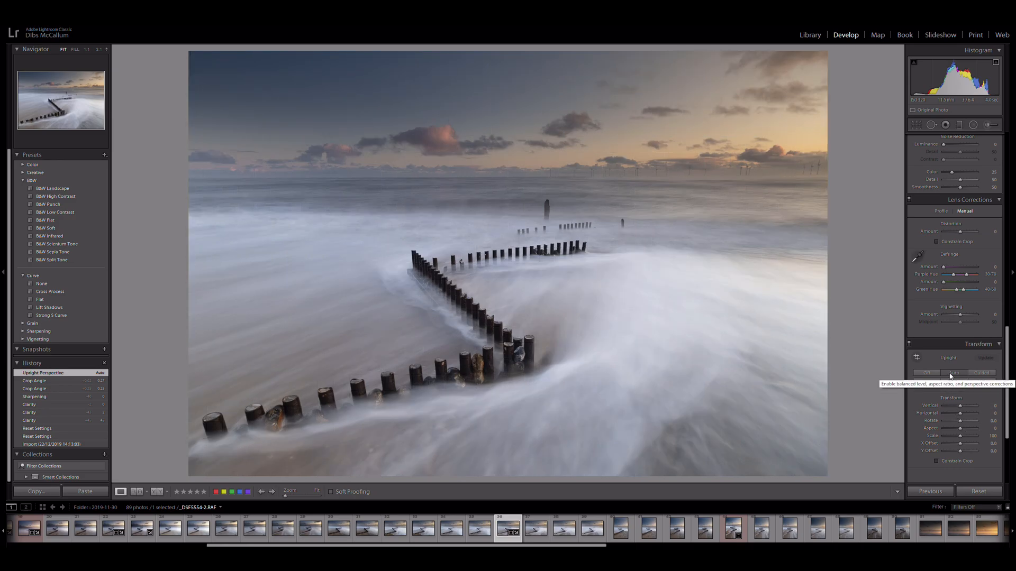
{"action": "left_click", "coordinate": [921, 375]}
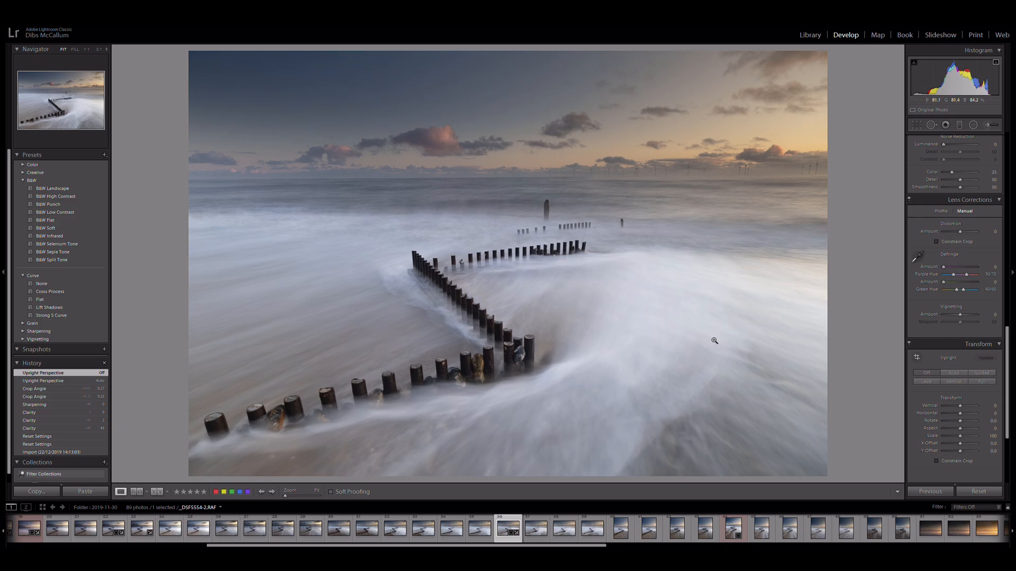
Adjust the Tone Curve regions to Highlights -36, Lights +15, Darks -11 and Shadows +13.
{"action": "left_click_drag", "start_coordinate": [1007, 383], "coordinate": [1006, 346]}
{"action": "scroll", "coordinate": [950, 340], "scroll_direction": "up", "scroll_amount": 15}
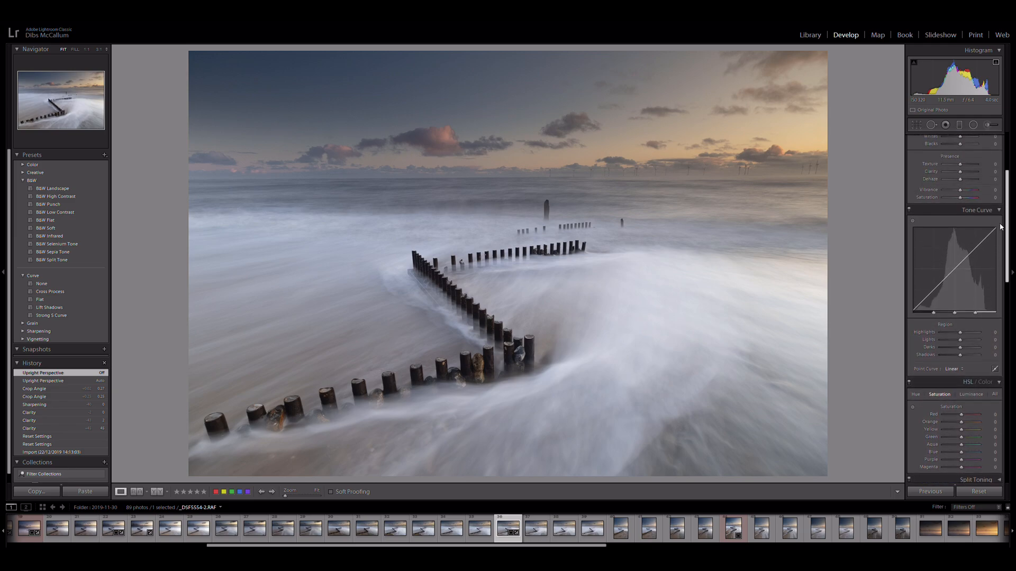
{"action": "left_click_drag", "start_coordinate": [960, 334], "coordinate": [953, 335]}
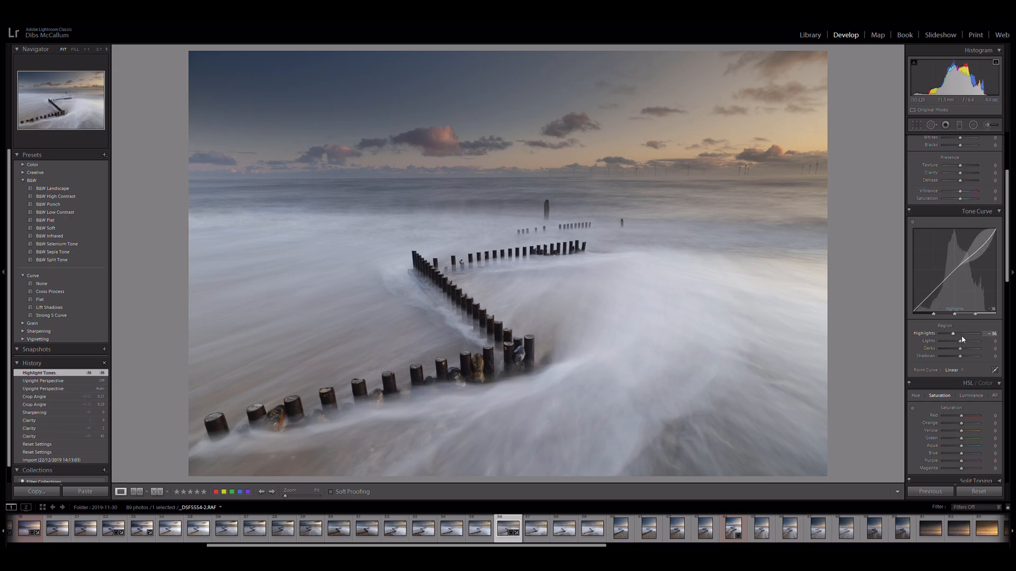
{"action": "left_click_drag", "start_coordinate": [962, 343], "coordinate": [962, 357]}
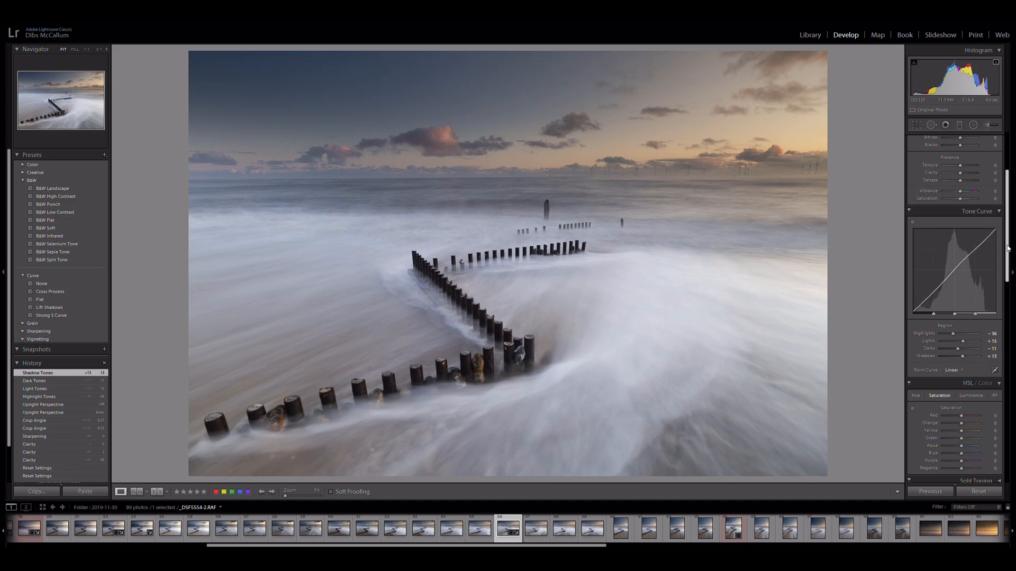
Set the Contrast to +38 and check the foreground rocks and wooden posts at 1:1.
{"action": "scroll", "coordinate": [1008, 248], "scroll_direction": "up", "scroll_amount": 3}
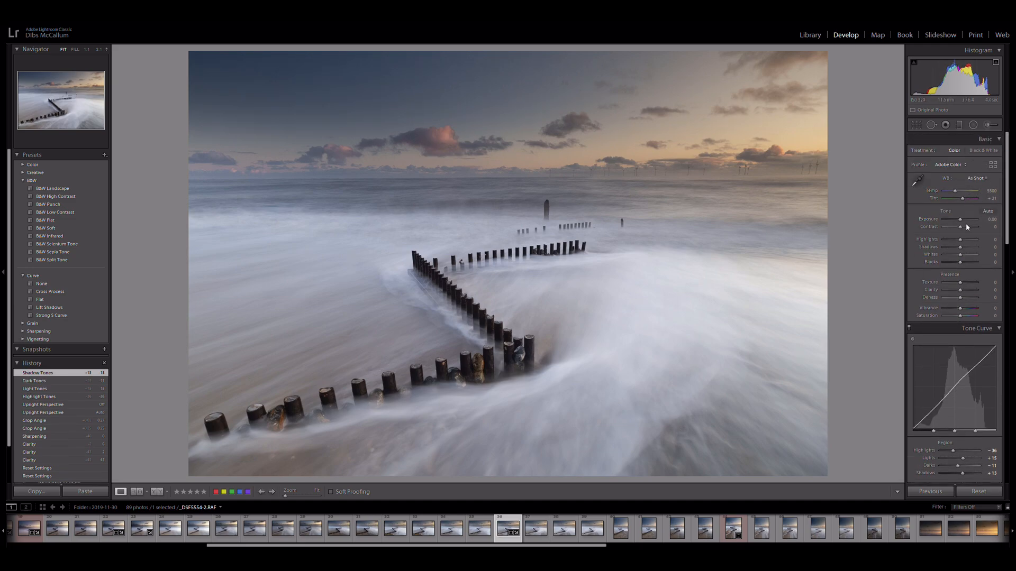
{"action": "left_click_drag", "start_coordinate": [960, 227], "coordinate": [966, 228]}
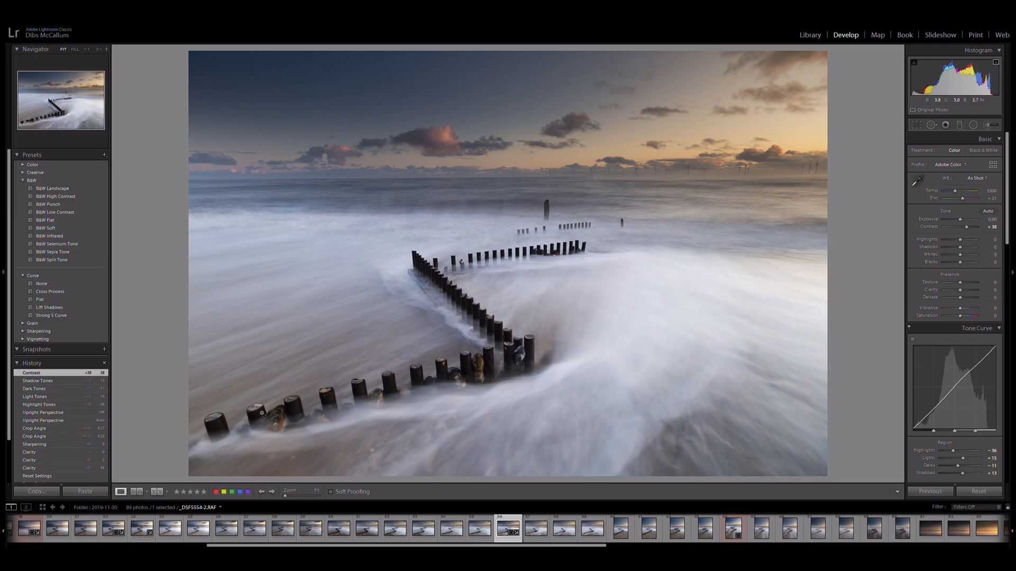
{"action": "left_click", "coordinate": [279, 431]}
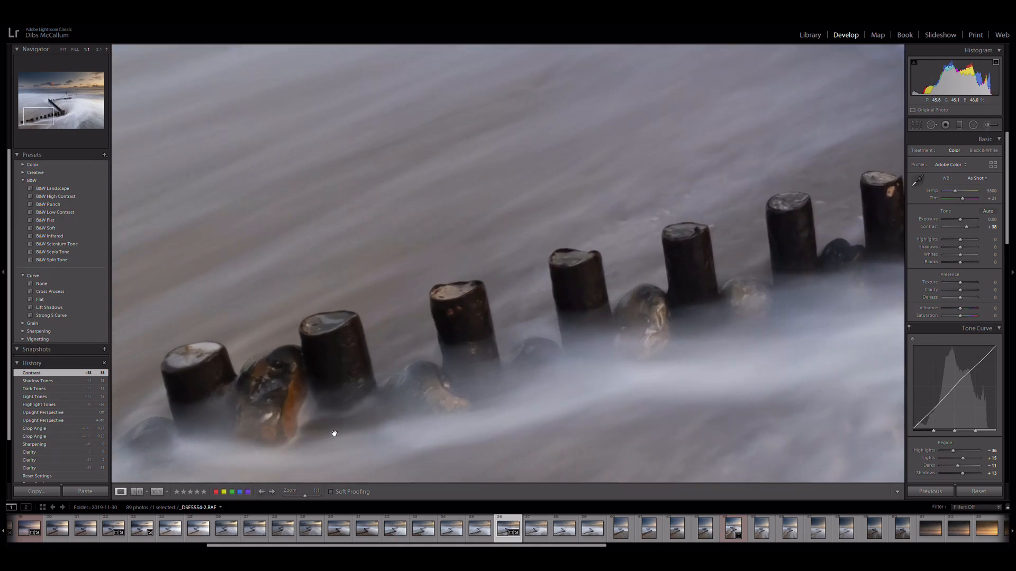
{"action": "left_click", "coordinate": [592, 327]}
{"action": "left_click", "coordinate": [395, 370]}
{"action": "left_click_drag", "start_coordinate": [453, 362], "coordinate": [512, 317]}
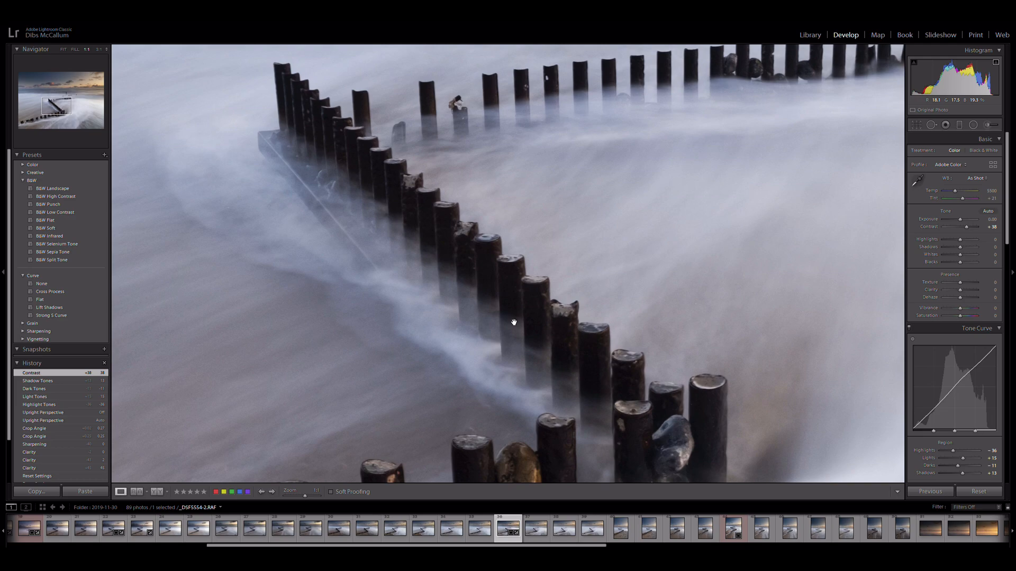
Set a custom white balance by sampling one of the dark wooden posts as the target neutral.
{"action": "left_click", "coordinate": [919, 183]}
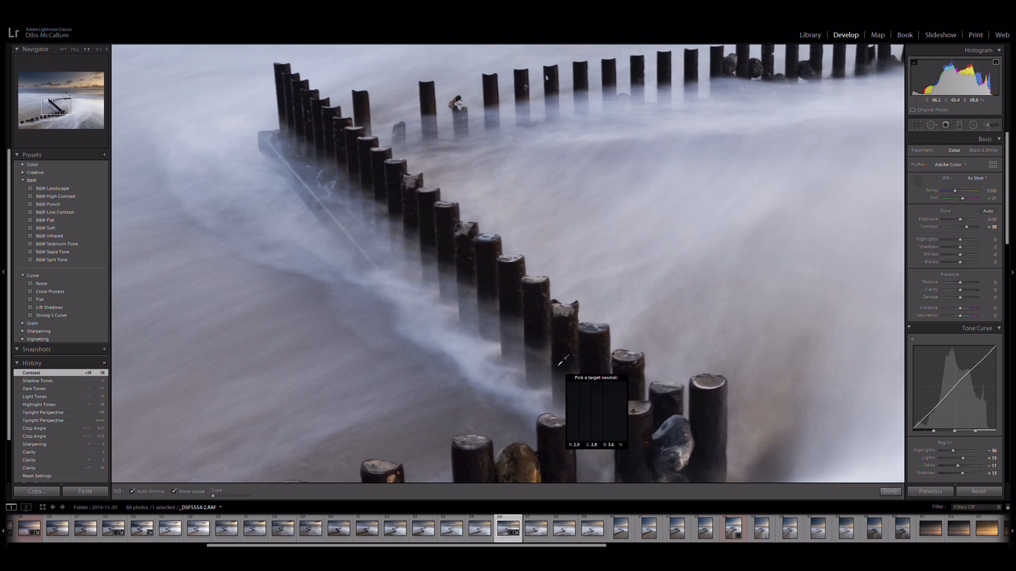
{"action": "left_click", "coordinate": [540, 391]}
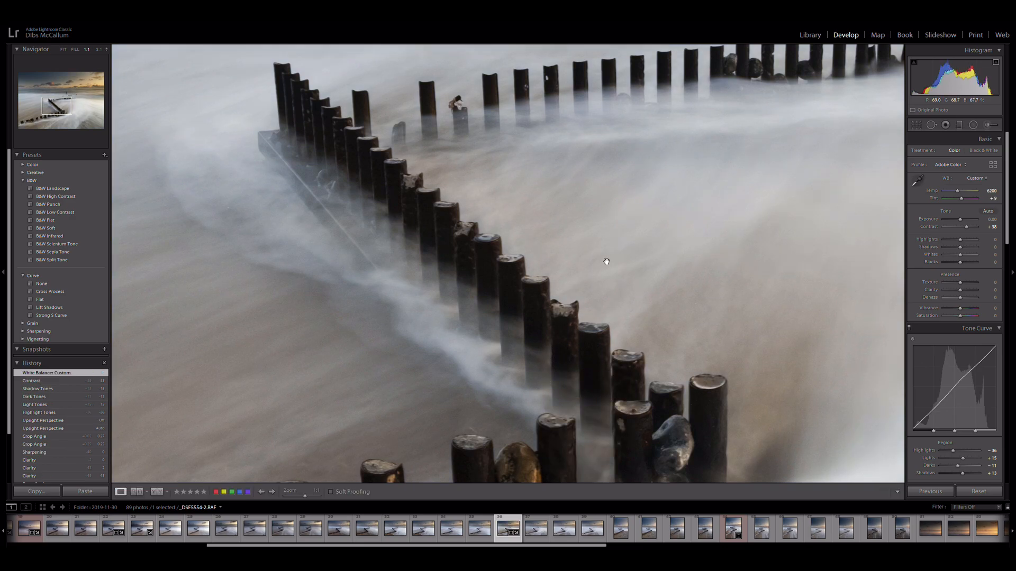
{"action": "left_click", "coordinate": [678, 256]}
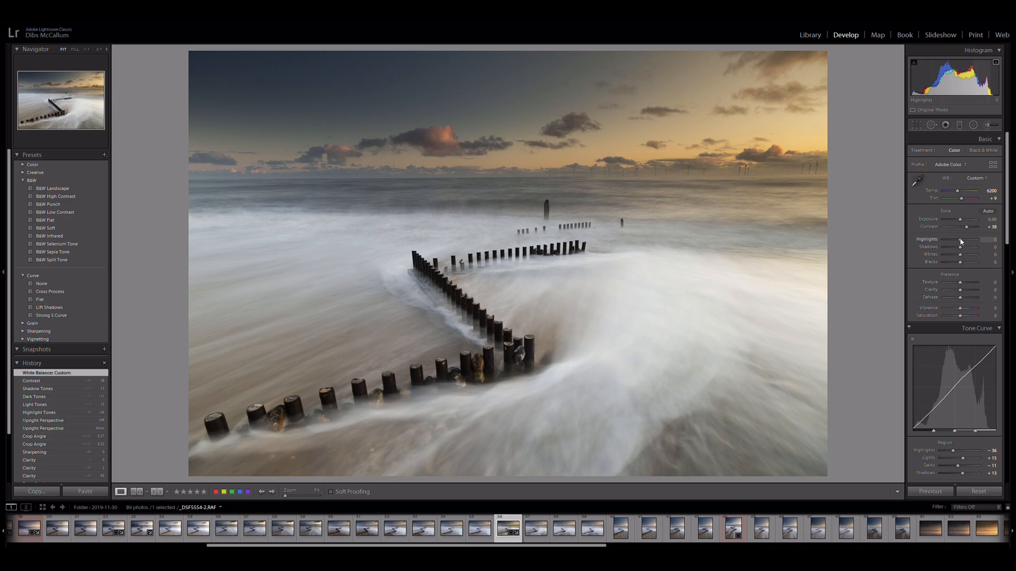
Adjust the overall photo to Highlights -2, Clarity +29 and Texture +29.
{"action": "left_click_drag", "start_coordinate": [961, 242], "coordinate": [960, 242]}
{"action": "left_click_drag", "start_coordinate": [962, 292], "coordinate": [966, 290]}
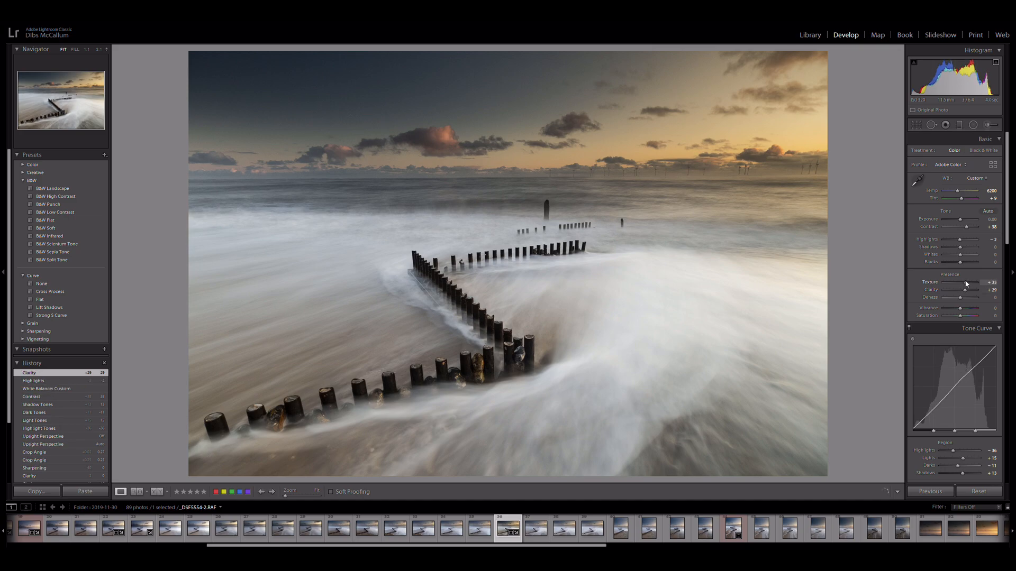
{"action": "left_click_drag", "start_coordinate": [964, 284], "coordinate": [964, 283]}
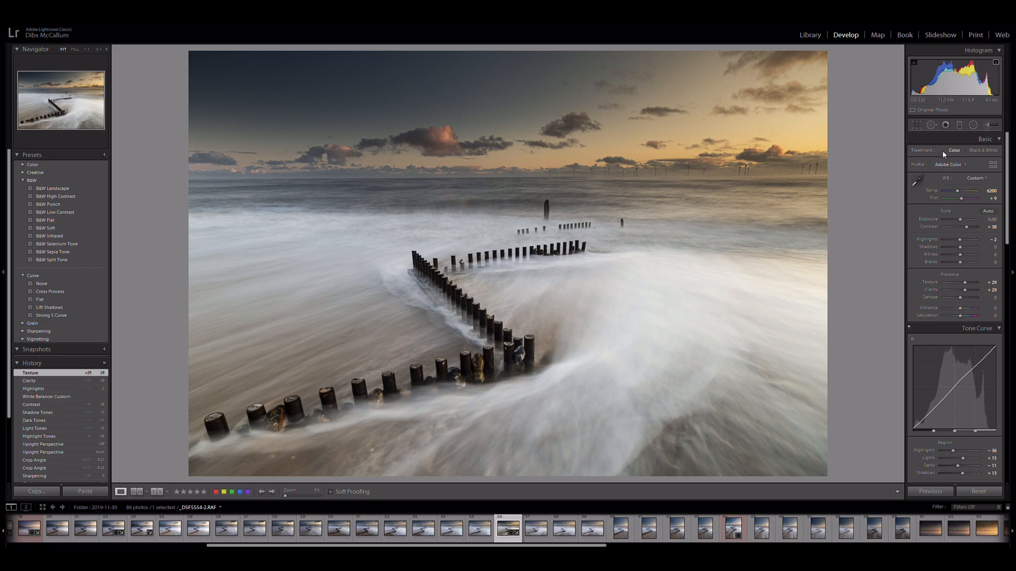
Paint an Adjustment Brush mask with Highlights 28 over the pink and dark clouds in the middle of the sky.
{"action": "left_click", "coordinate": [989, 126]}
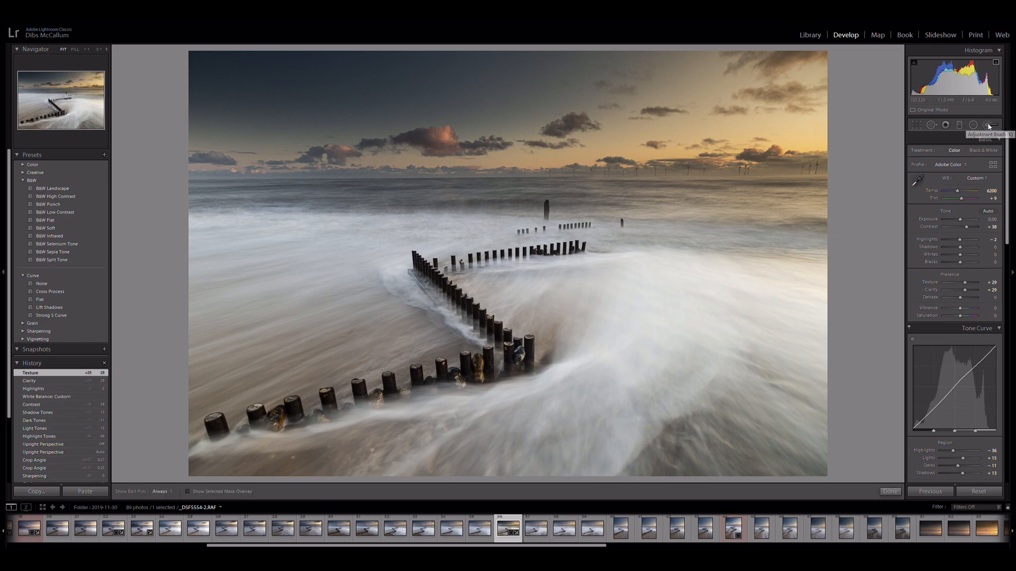
{"action": "scroll", "coordinate": [742, 196], "scroll_direction": "down", "scroll_amount": 5}
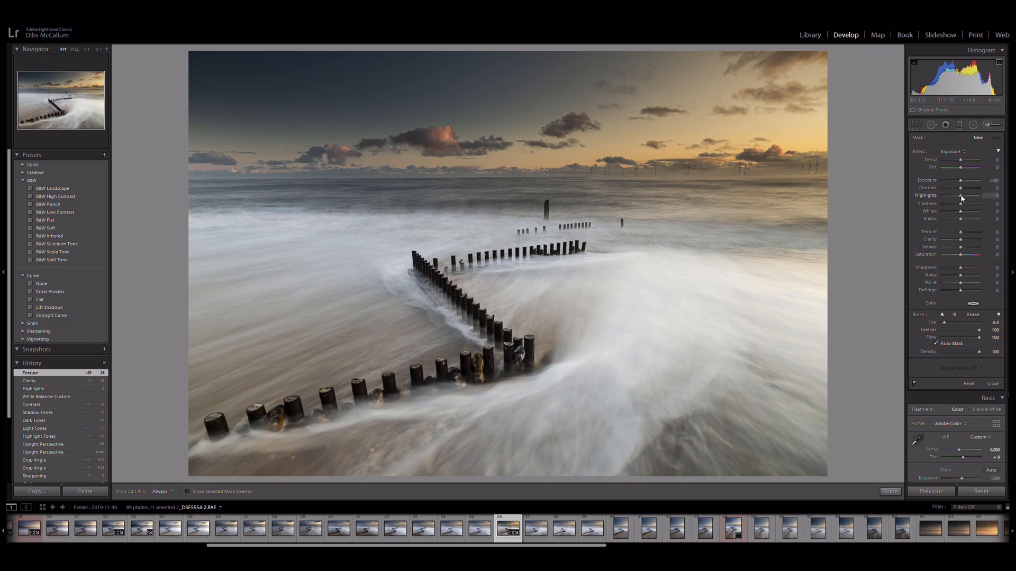
{"action": "left_click_drag", "start_coordinate": [965, 197], "coordinate": [966, 197]}
{"action": "left_click_drag", "start_coordinate": [442, 142], "coordinate": [418, 139]}
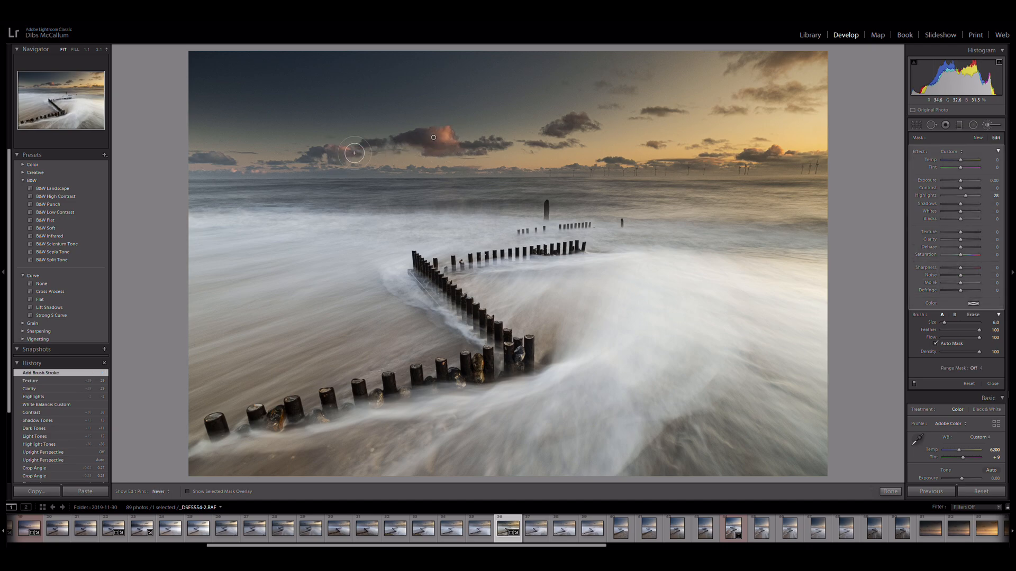
{"action": "left_click_drag", "start_coordinate": [342, 154], "coordinate": [345, 153]}
{"action": "left_click_drag", "start_coordinate": [556, 128], "coordinate": [586, 127]}
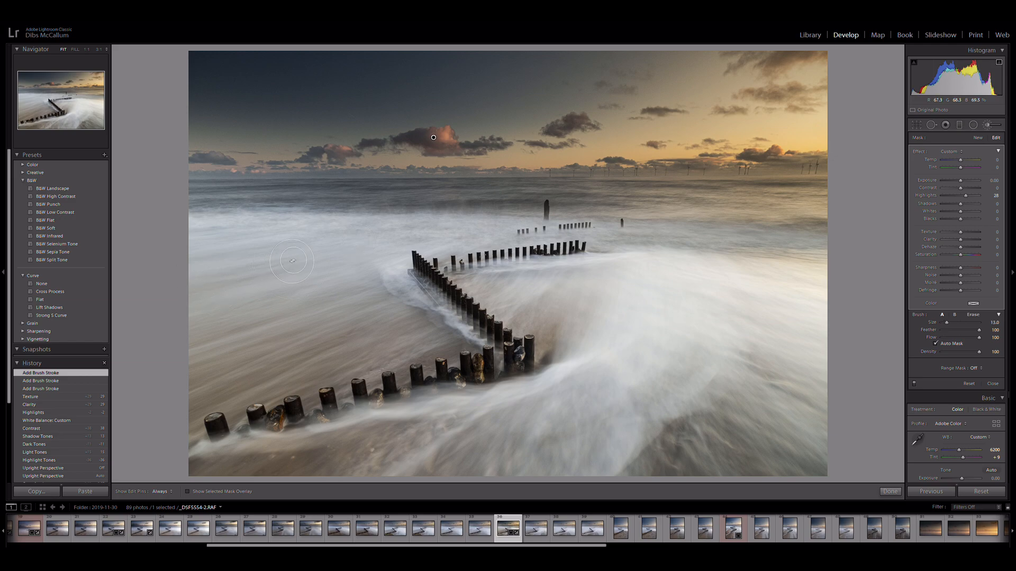
Extend the Highlights brush mask onto the blurred water beside the wooden posts using a brush size of 15.
{"action": "left_click", "coordinate": [207, 283]}
{"action": "key", "text": "h"}
{"action": "scroll", "coordinate": [241, 247], "scroll_direction": "up", "scroll_amount": 1}
{"action": "left_click", "coordinate": [399, 341]}
{"action": "key", "text": "h"}
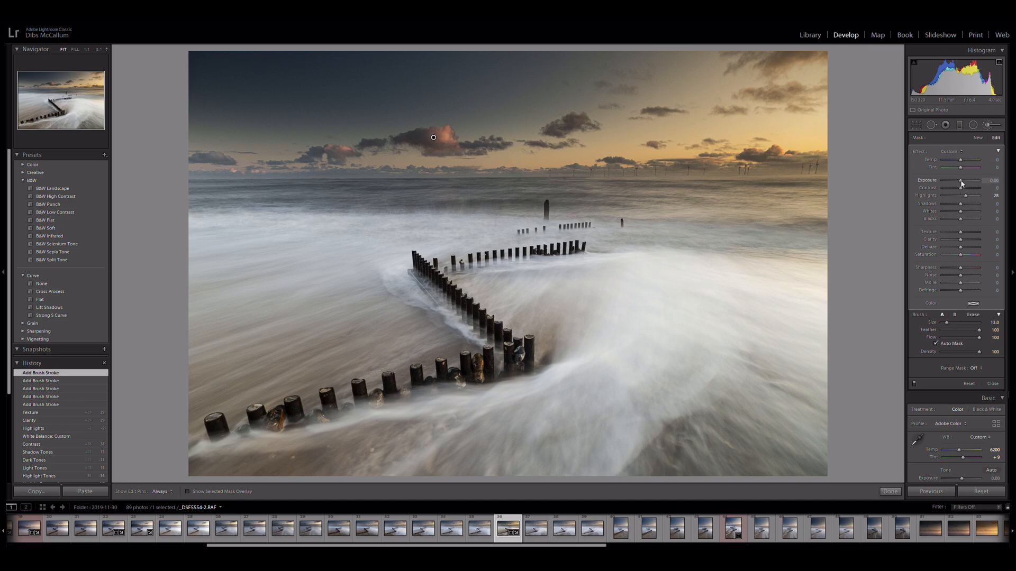
Raise the Exposure of the brushed areas to 0.09.
{"action": "left_click_drag", "start_coordinate": [961, 182], "coordinate": [962, 181]}
{"action": "left_click_drag", "start_coordinate": [962, 181], "coordinate": [962, 182]}
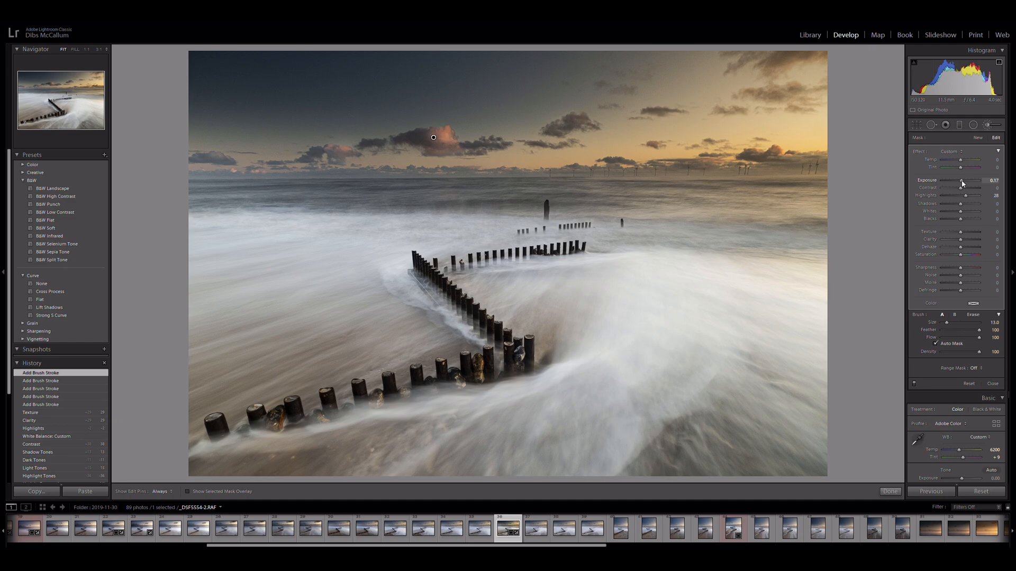
{"action": "left_click_drag", "start_coordinate": [962, 183], "coordinate": [962, 183]}
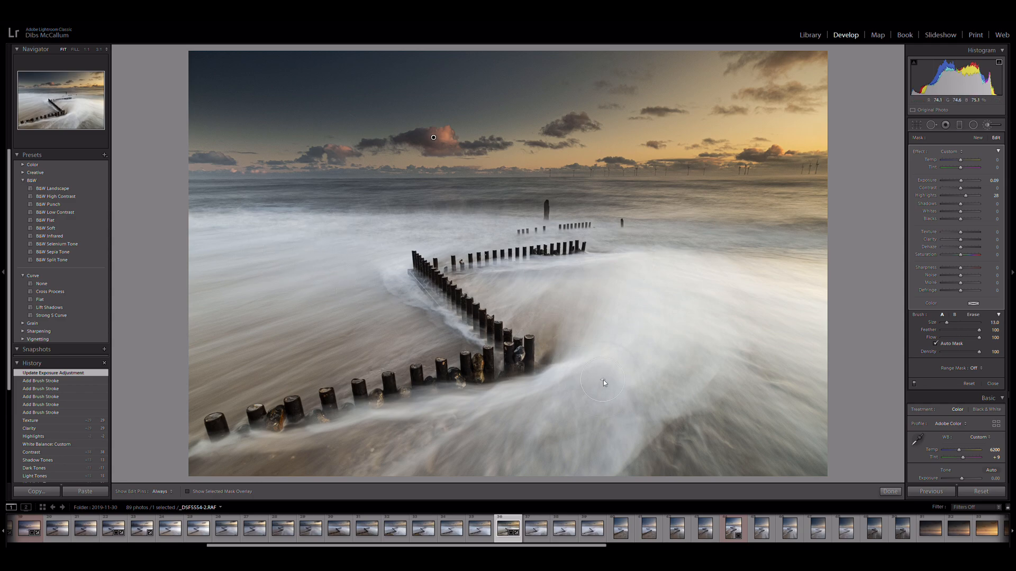
Brush the same adjustment over the foreground surf in front of the posts and finish with the Adjustment Brush.
{"action": "key", "text": "h"}
{"action": "mouse_move", "coordinate": [439, 448]}
{"action": "left_mouse_down"}
{"action": "mouse_move", "coordinate": [544, 443]}
{"action": "mouse_move", "coordinate": [598, 452]}
{"action": "mouse_move", "coordinate": [697, 315]}
{"action": "left_mouse_up"}
{"action": "left_click_drag", "start_coordinate": [621, 446], "coordinate": [716, 355]}
{"action": "scroll", "coordinate": [703, 353], "scroll_direction": "down", "scroll_amount": 3}
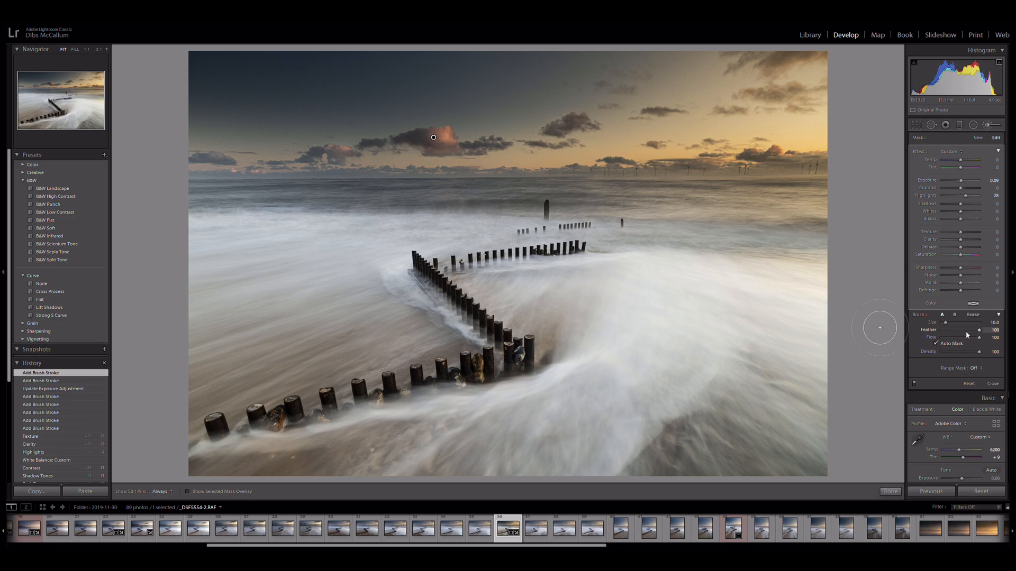
{"action": "left_click", "coordinate": [890, 491]}
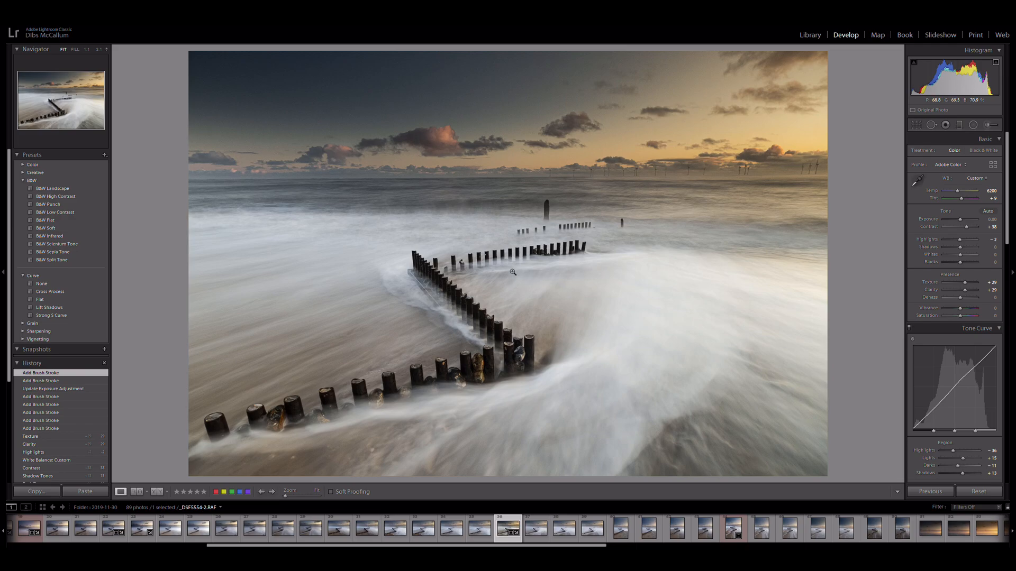
Resample the white balance at 1:1 from a post in the more distant row.
{"action": "left_click", "coordinate": [486, 256]}
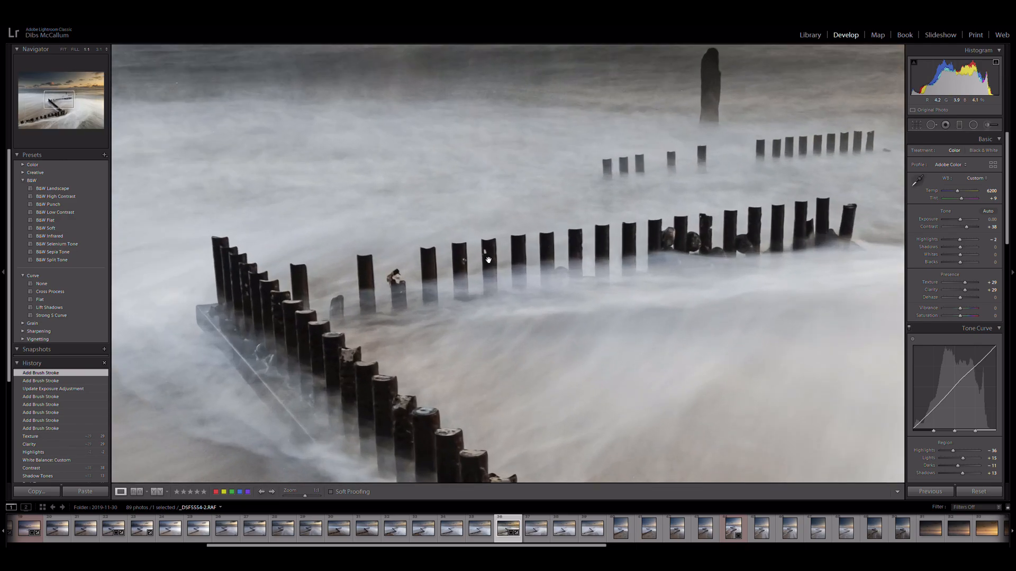
{"action": "left_click", "coordinate": [917, 180]}
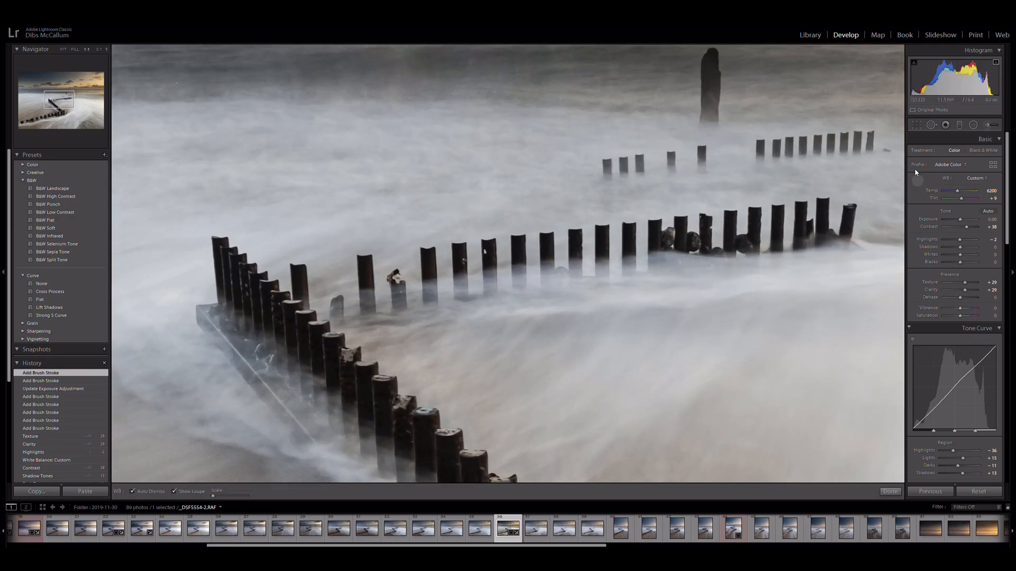
{"action": "left_click", "coordinate": [485, 251]}
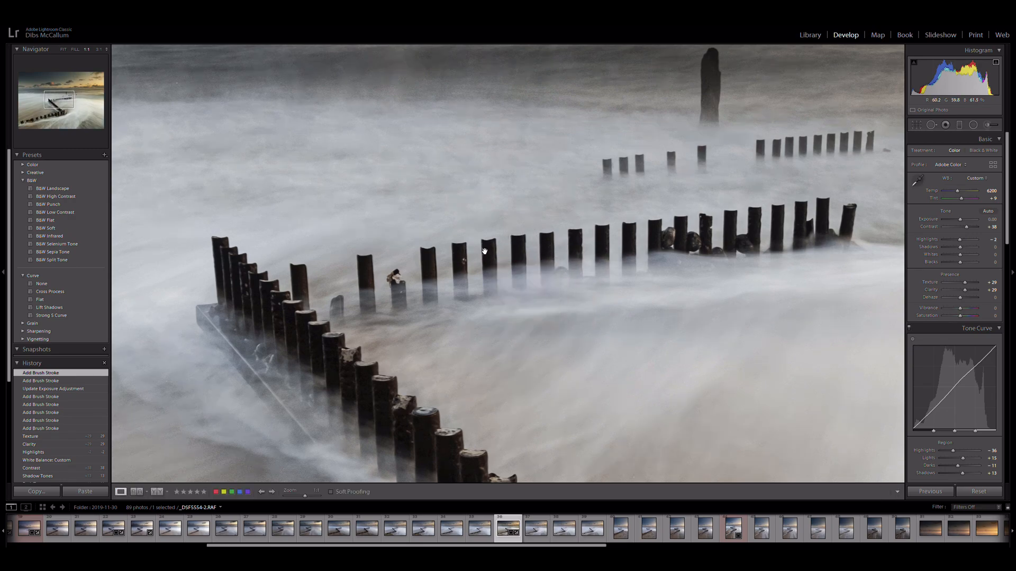
{"action": "left_click", "coordinate": [559, 272]}
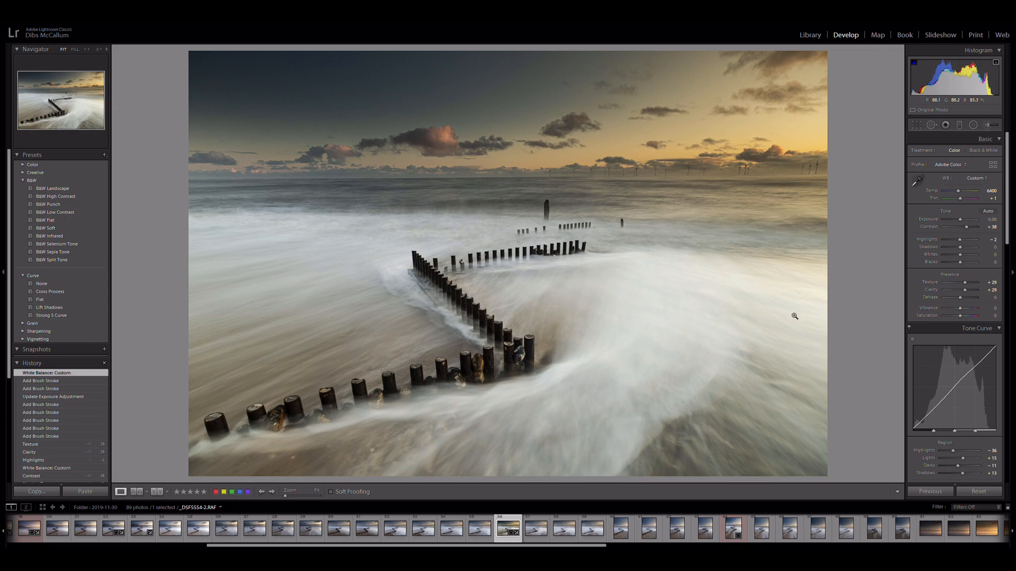
{"action": "right_click", "coordinate": [541, 297]}
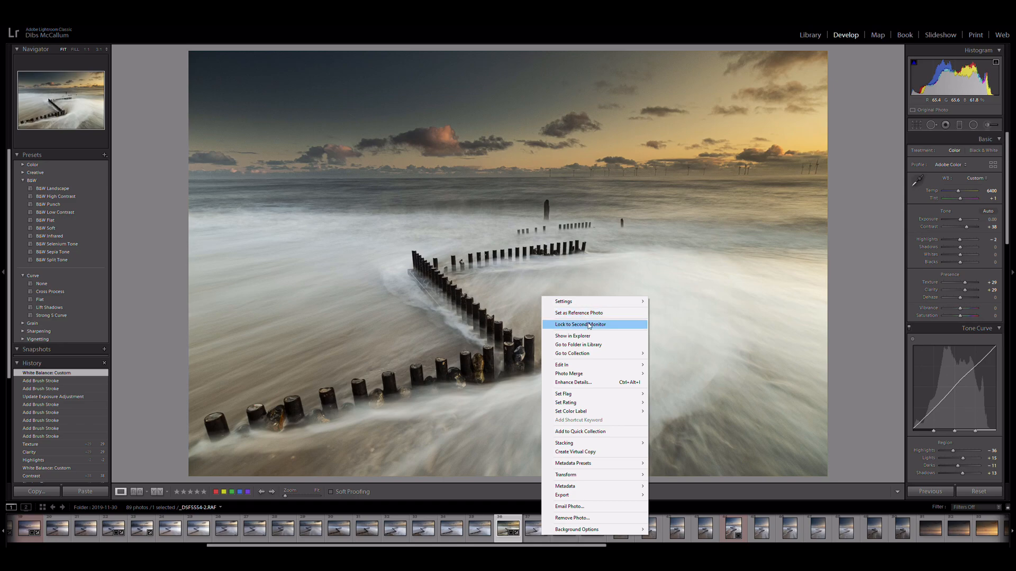
{"action": "left_click", "coordinate": [654, 258]}
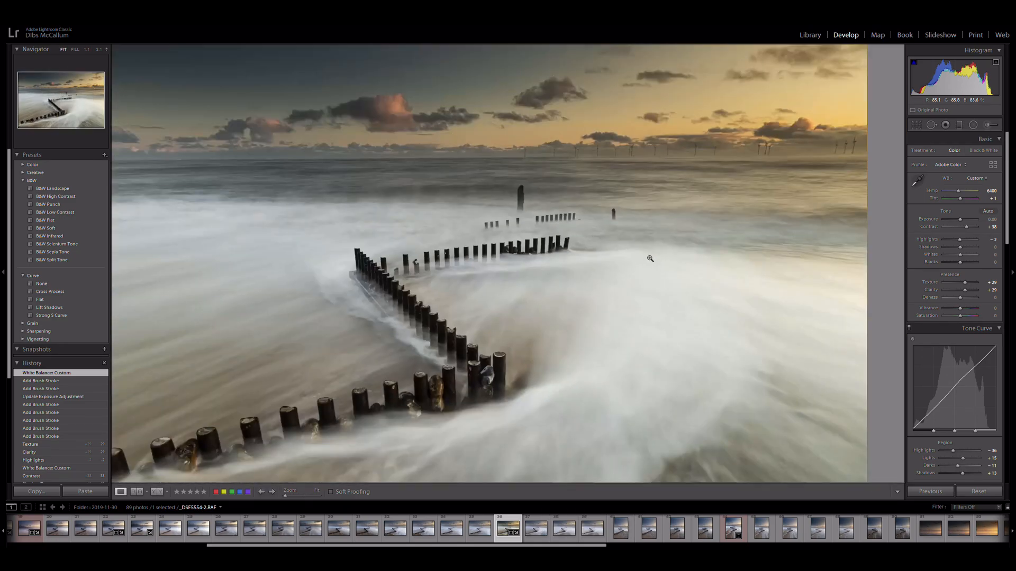
{"action": "left_click", "coordinate": [650, 259]}
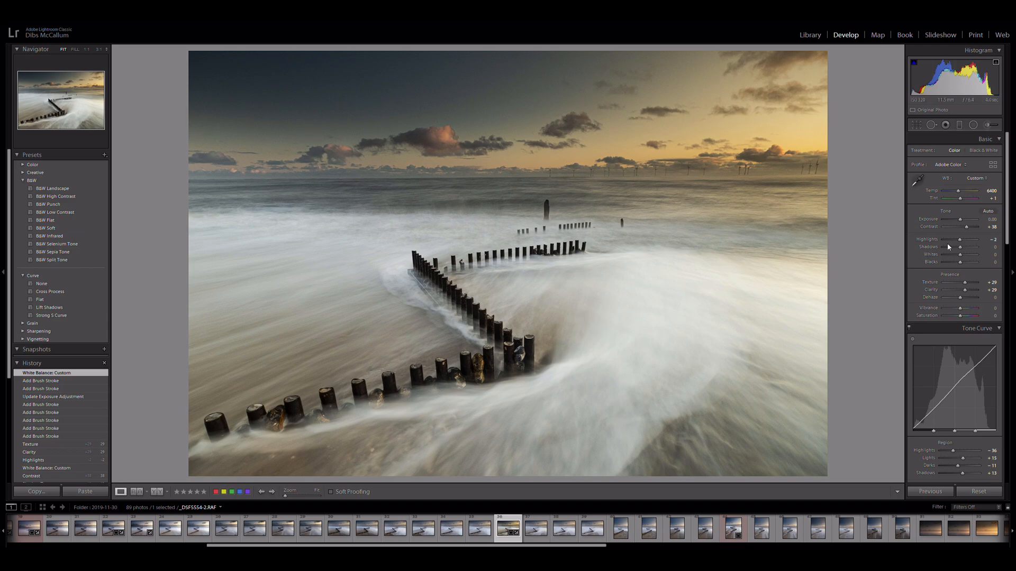
{"action": "scroll", "coordinate": [980, 320], "scroll_direction": "down", "scroll_amount": 10}
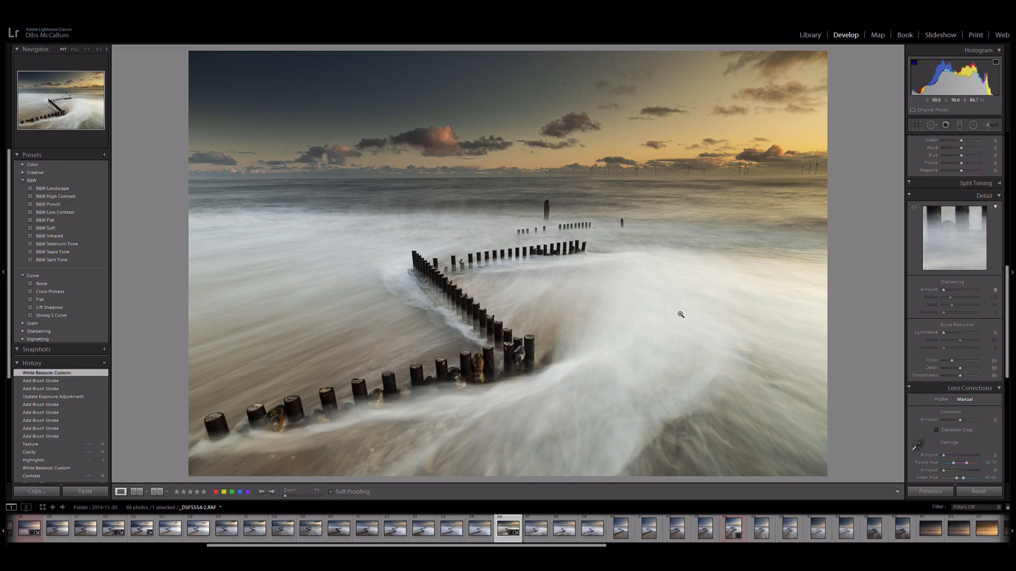
Open the adjusted photo for editing in Adobe Photoshop 2020 and close the Selective Tool window.
{"action": "right_click", "coordinate": [547, 297]}
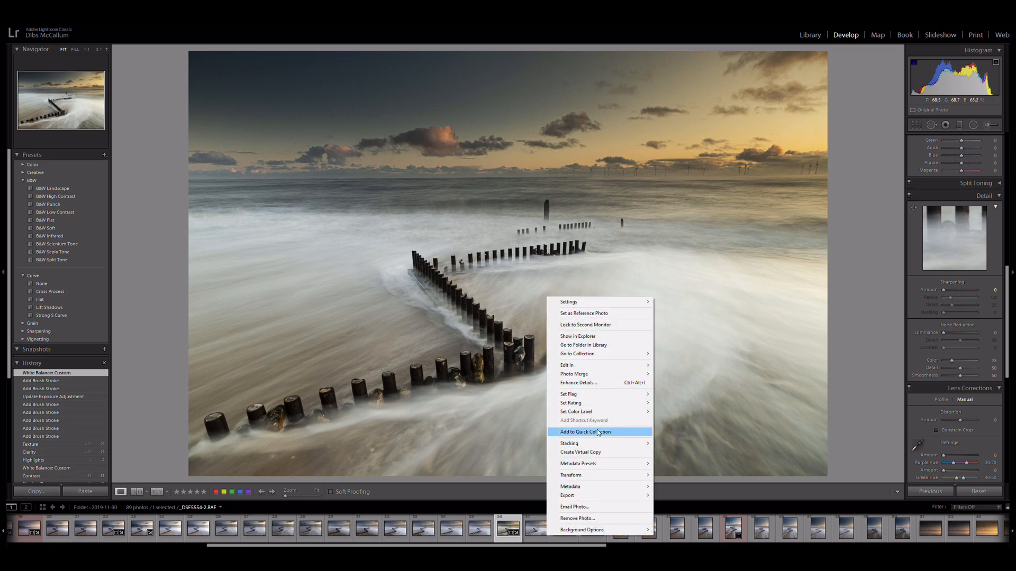
{"action": "mouse_move", "coordinate": [574, 368]}
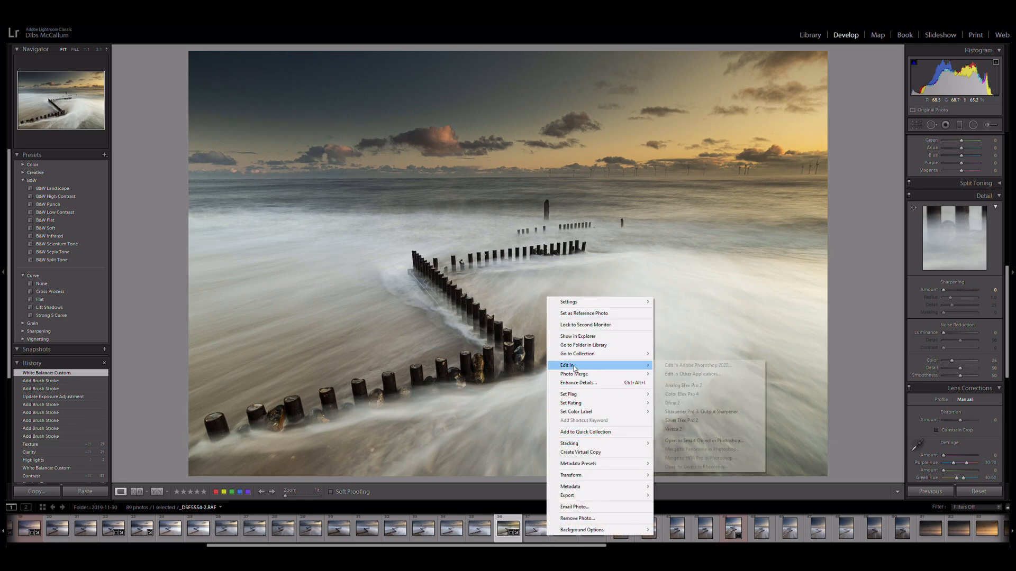
{"action": "left_click", "coordinate": [675, 367]}
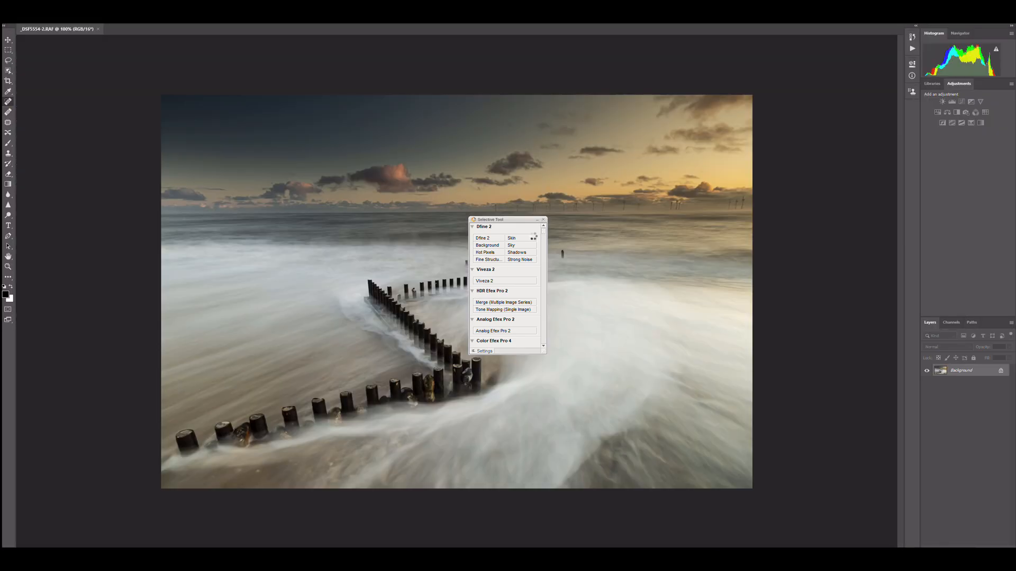
{"action": "left_click", "coordinate": [544, 219]}
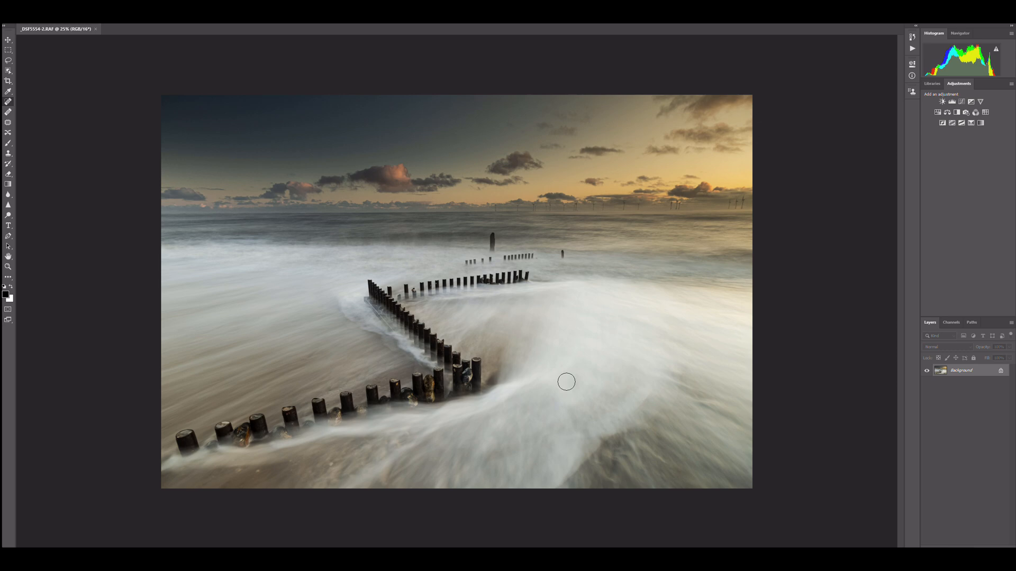
Duplicate the Background layer and choose the Dodge tool.
{"action": "key", "text": "ctrl+j"}
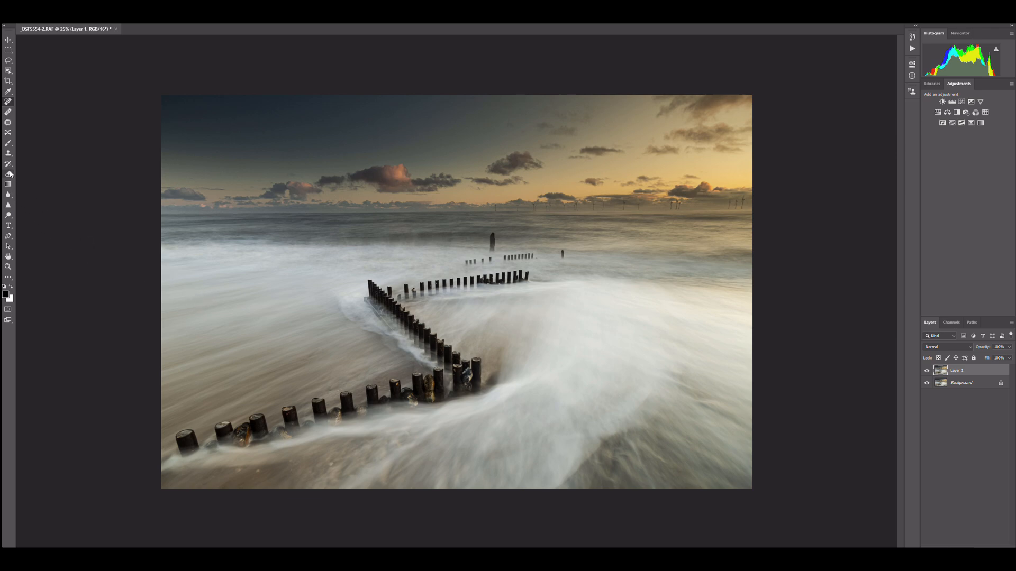
{"action": "right_click", "coordinate": [9, 216]}
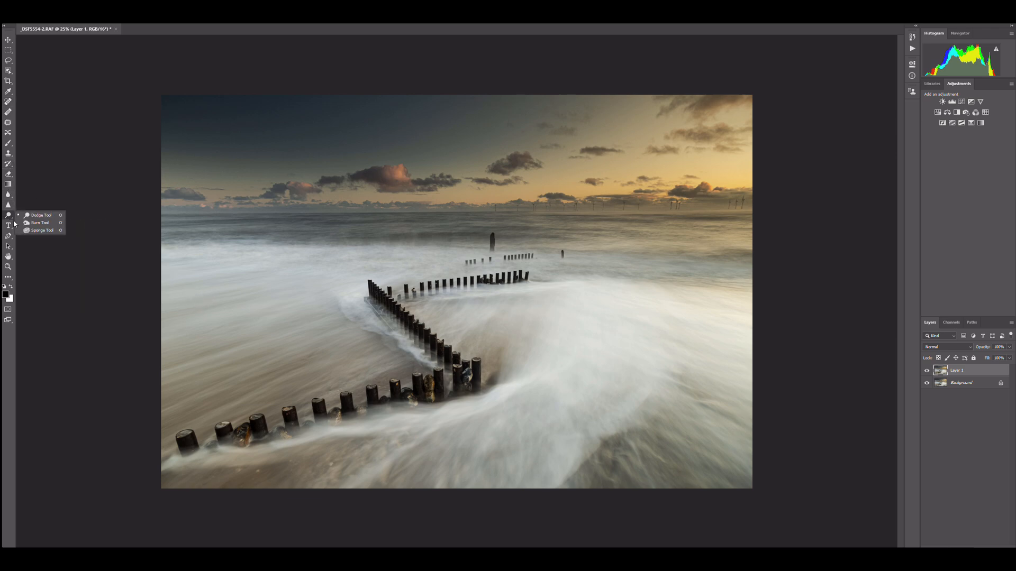
{"action": "left_click", "coordinate": [52, 216]}
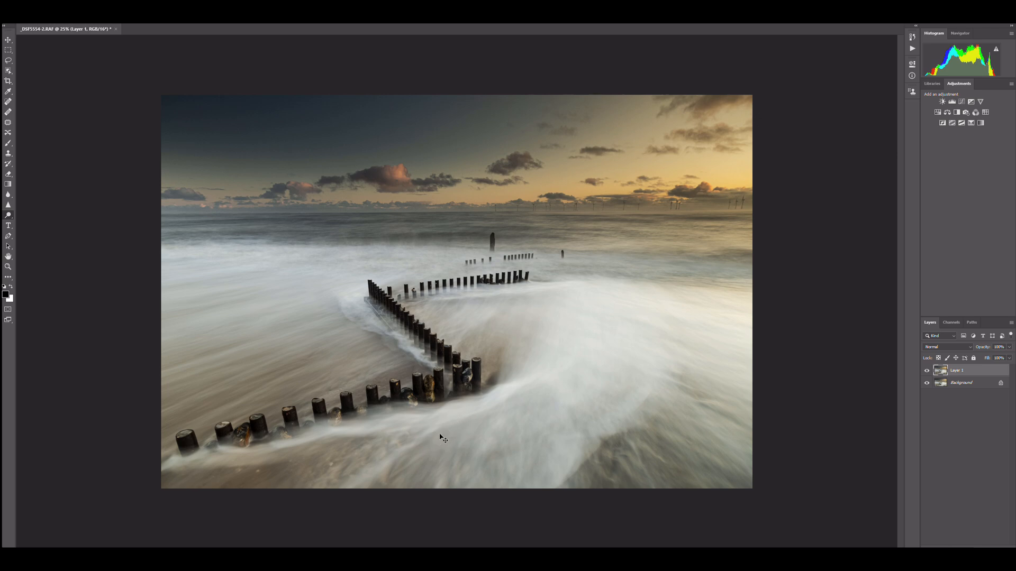
Examine the foreground posts, stones and flowing water at 100%, 66.7% and 50% magnification.
{"action": "key", "text": "ctrl+1"}
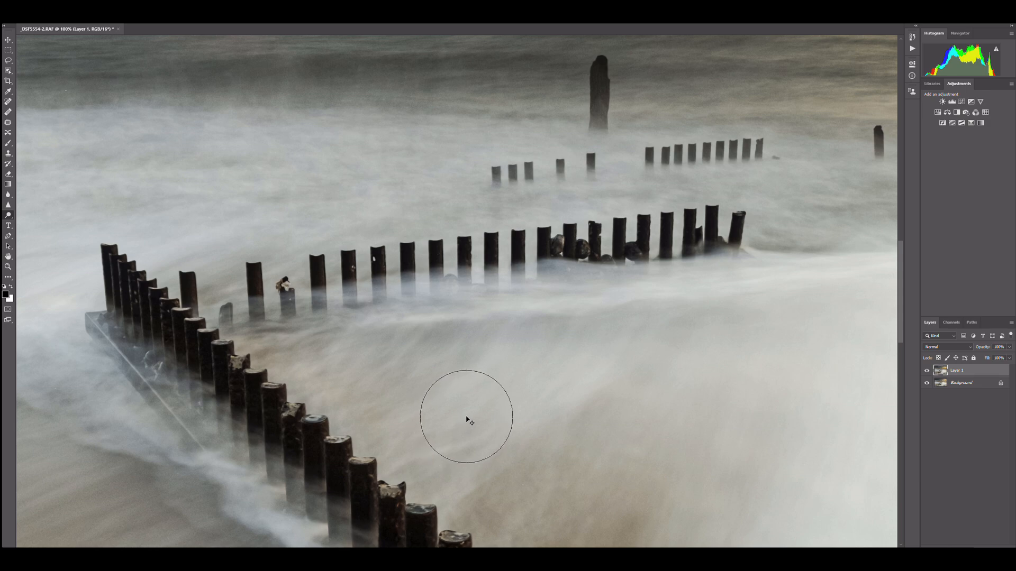
{"action": "key", "text": "space"}
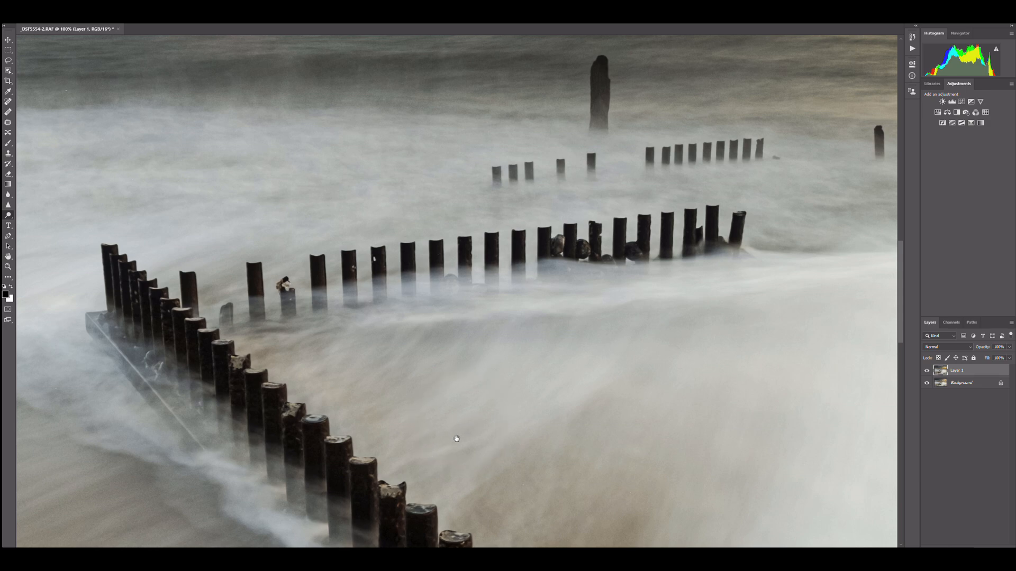
{"action": "left_click_drag", "start_coordinate": [453, 435], "coordinate": [559, 165]}
{"action": "mouse_move", "coordinate": [683, 487]}
{"action": "left_mouse_down"}
{"action": "mouse_move", "coordinate": [705, 309]}
{"action": "mouse_move", "coordinate": [630, 229]}
{"action": "mouse_move", "coordinate": [621, 291]}
{"action": "mouse_move", "coordinate": [762, 284]}
{"action": "mouse_move", "coordinate": [735, 313]}
{"action": "left_mouse_up"}
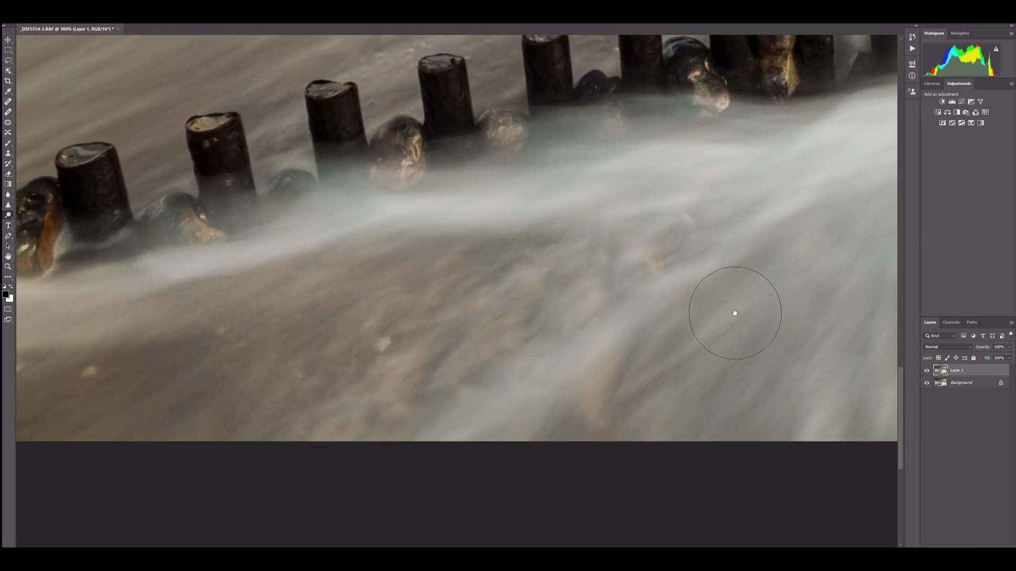
{"action": "key", "text": "ctrl+minus"}
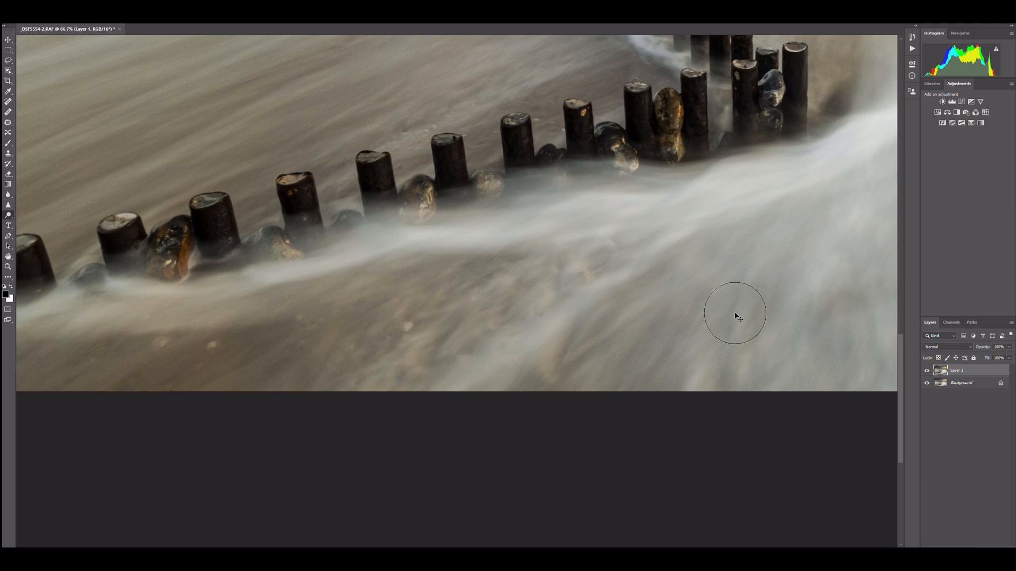
{"action": "key", "text": "ctrl+minus"}
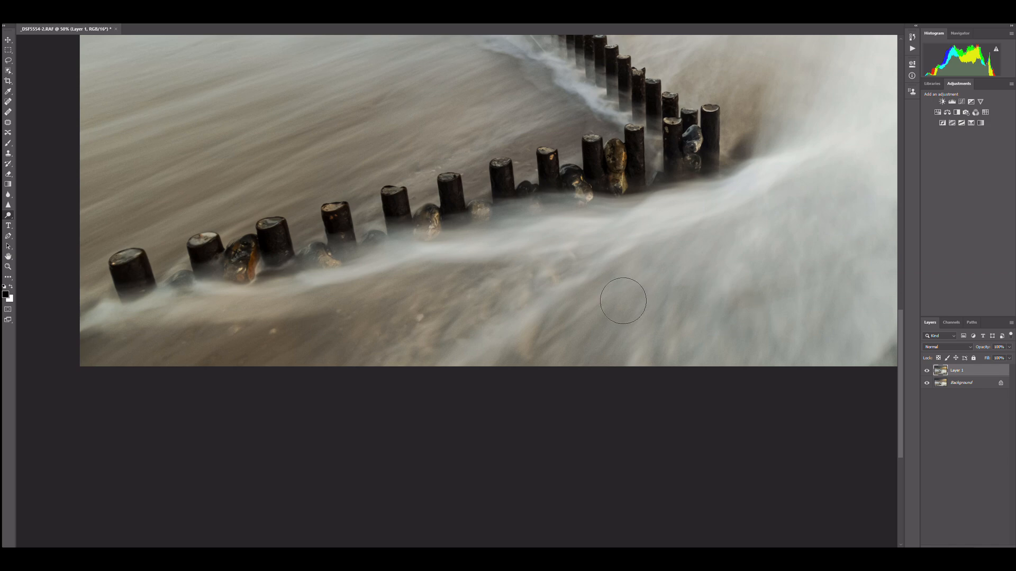
{"action": "left_click_drag", "start_coordinate": [644, 256], "coordinate": [603, 336]}
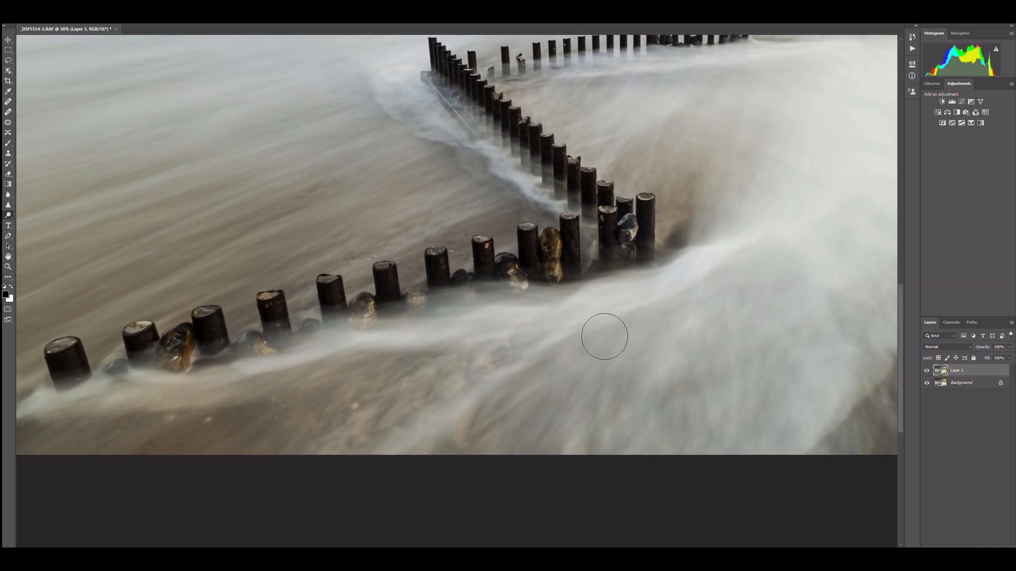
Dodge the water streak below the foreground posts and, with a larger brush, the bright swirl of water to their right.
{"action": "key", "text": "ctrl+minus"}
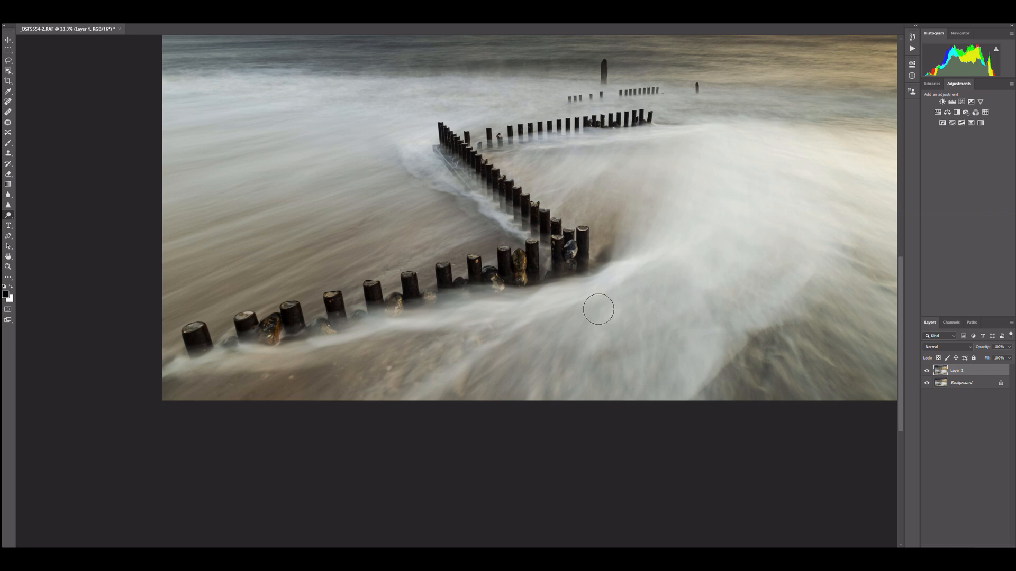
{"action": "mouse_move", "coordinate": [181, 365]}
{"action": "left_mouse_down"}
{"action": "mouse_move", "coordinate": [272, 355]}
{"action": "mouse_move", "coordinate": [259, 357]}
{"action": "mouse_move", "coordinate": [576, 280]}
{"action": "mouse_move", "coordinate": [512, 324]}
{"action": "left_mouse_up"}
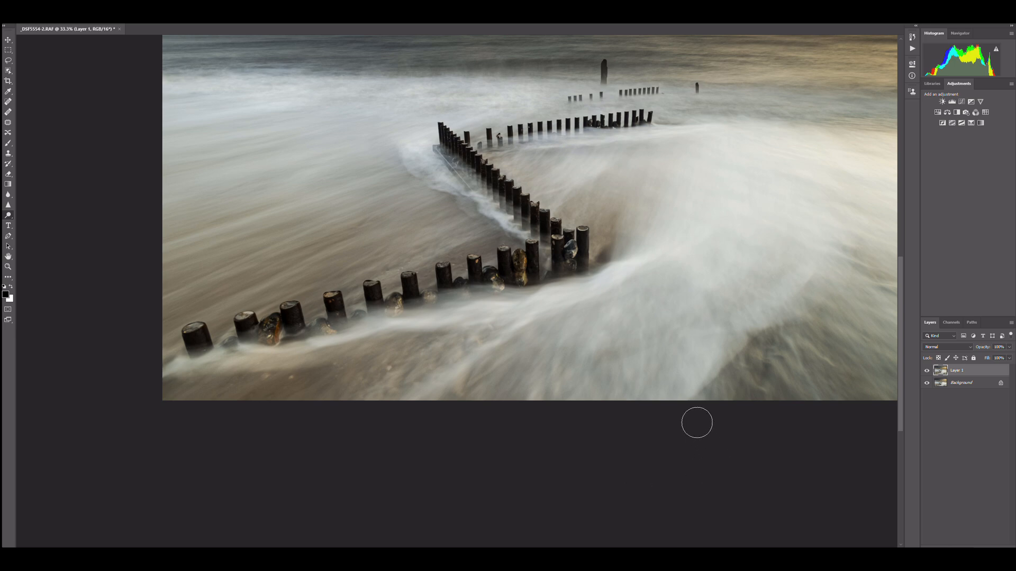
{"action": "left_click_drag", "start_coordinate": [716, 288], "coordinate": [418, 291]}
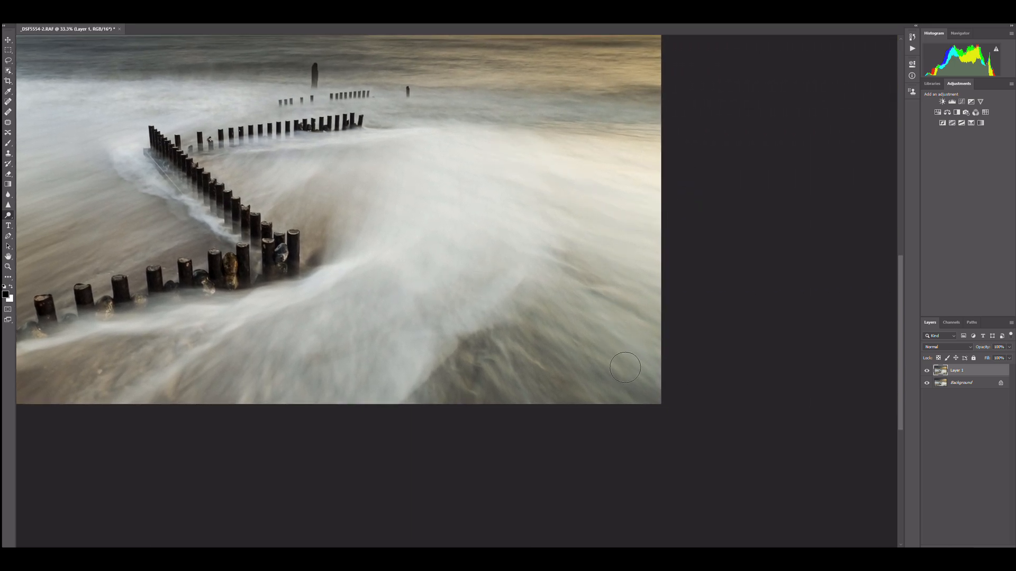
{"action": "key", "text": "bracketright"}
{"action": "key", "text": "bracketright"}
{"action": "key", "text": "bracketright"}
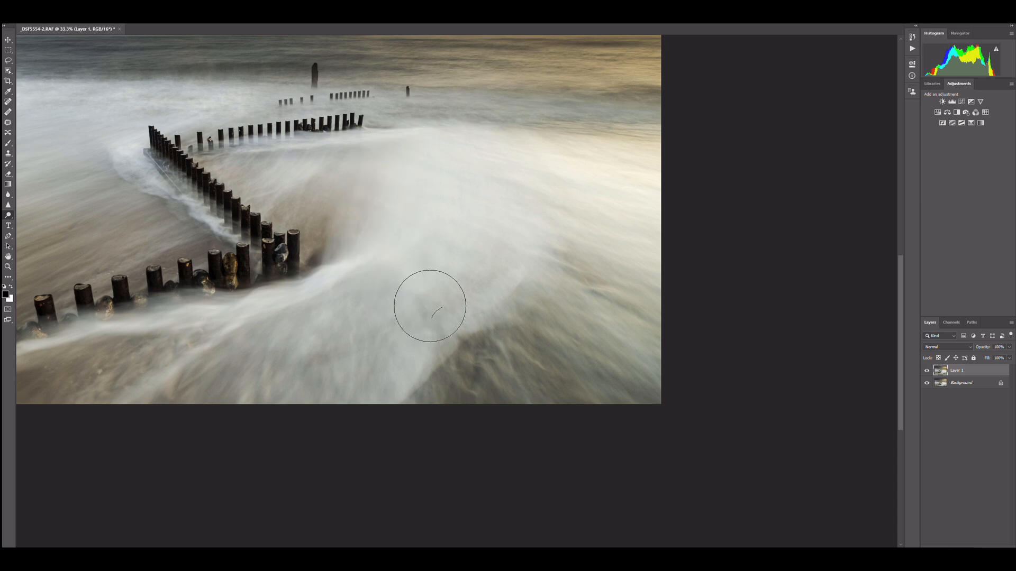
{"action": "key", "text": "ctrl+0"}
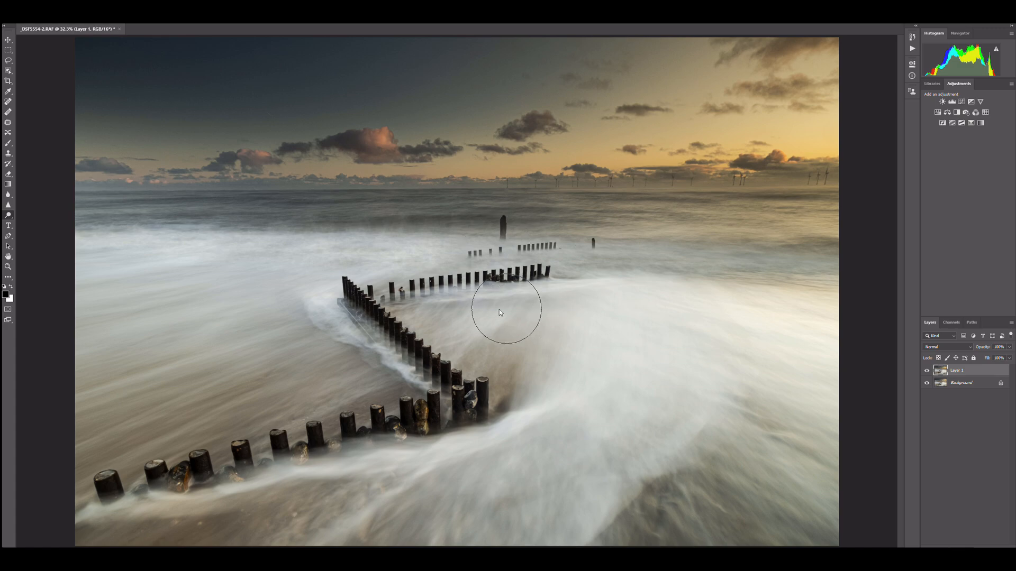
Dodge the pink-lit clouds above the horizon at 100% magnification with a smaller brush.
{"action": "key", "text": "bracketleft"}
{"action": "key", "text": "bracketleft"}
{"action": "key", "text": "bracketleft"}
{"action": "key", "text": "bracketleft"}
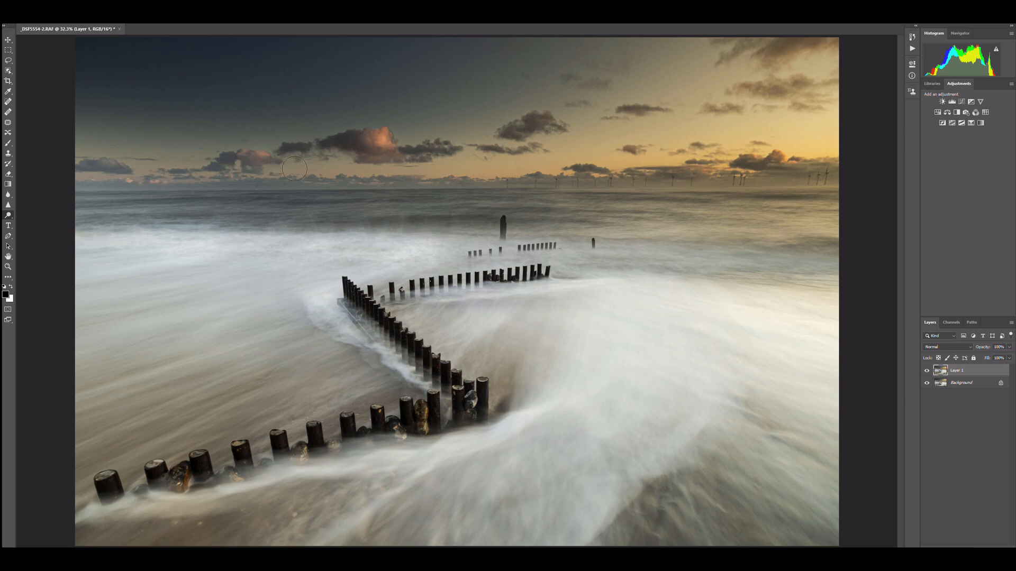
{"action": "key", "text": "ctrl+1"}
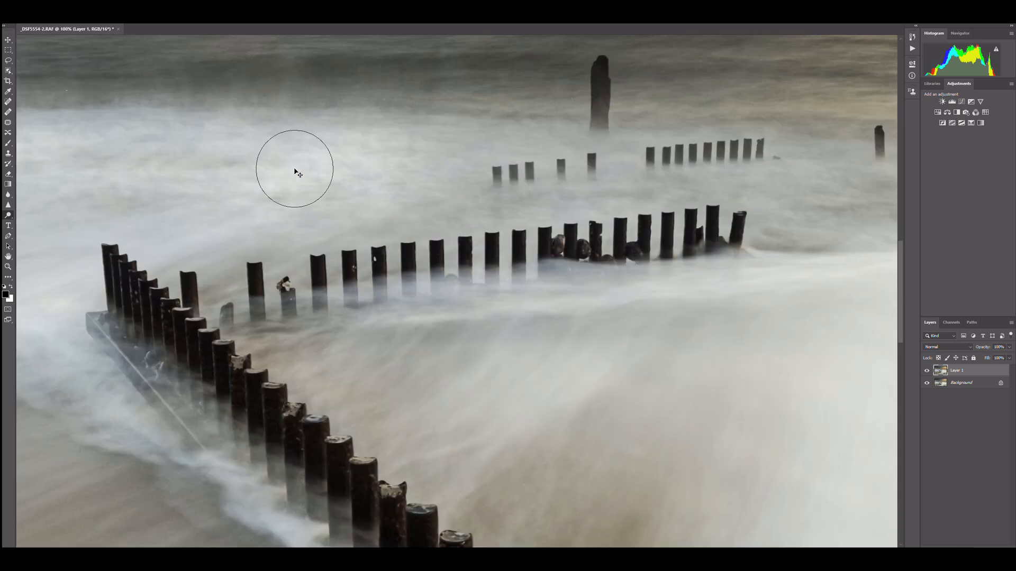
{"action": "mouse_move", "coordinate": [294, 174]}
{"action": "left_mouse_down"}
{"action": "mouse_move", "coordinate": [426, 288]}
{"action": "mouse_move", "coordinate": [519, 329]}
{"action": "mouse_move", "coordinate": [511, 274]}
{"action": "mouse_move", "coordinate": [550, 278]}
{"action": "left_mouse_up"}
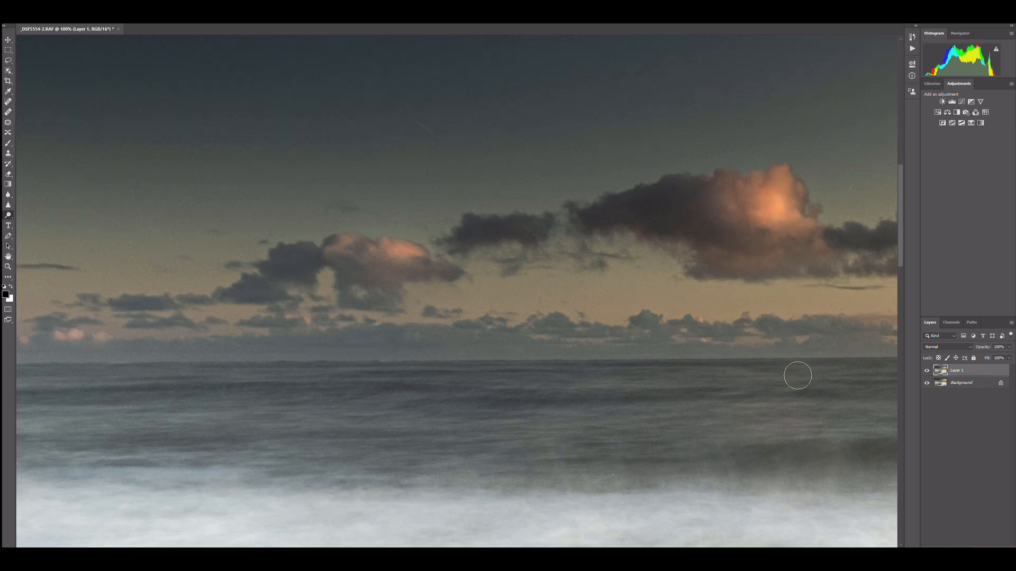
{"action": "key", "text": "ctrl+0"}
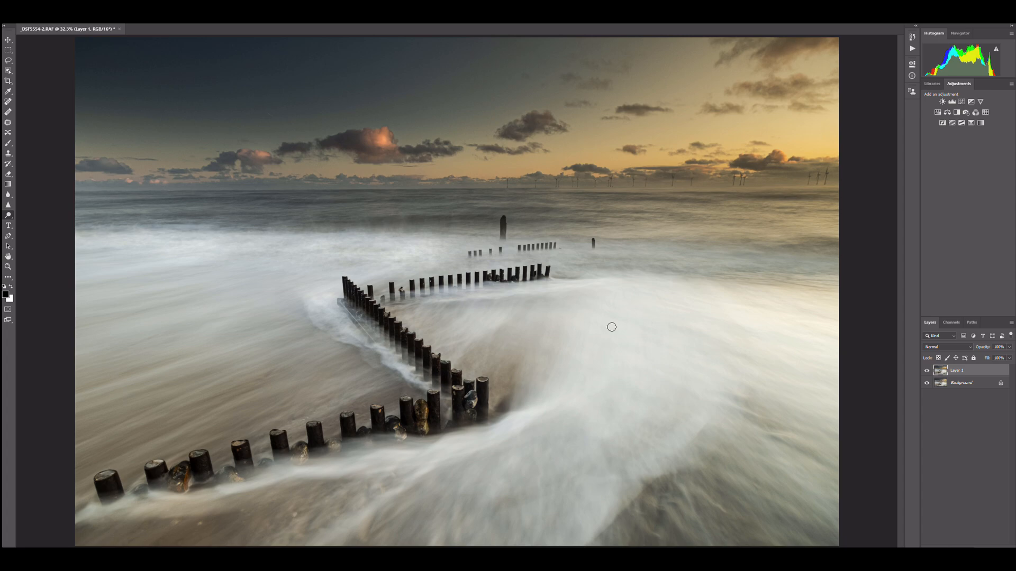
Compare the image with and without the dodged layer.
{"action": "left_click", "coordinate": [927, 371]}
{"action": "left_click", "coordinate": [926, 371]}
{"action": "left_click", "coordinate": [927, 371]}
{"action": "left_click", "coordinate": [927, 371]}
Choose the Burn tool and set its range to Highlights.
{"action": "right_click", "coordinate": [10, 217]}
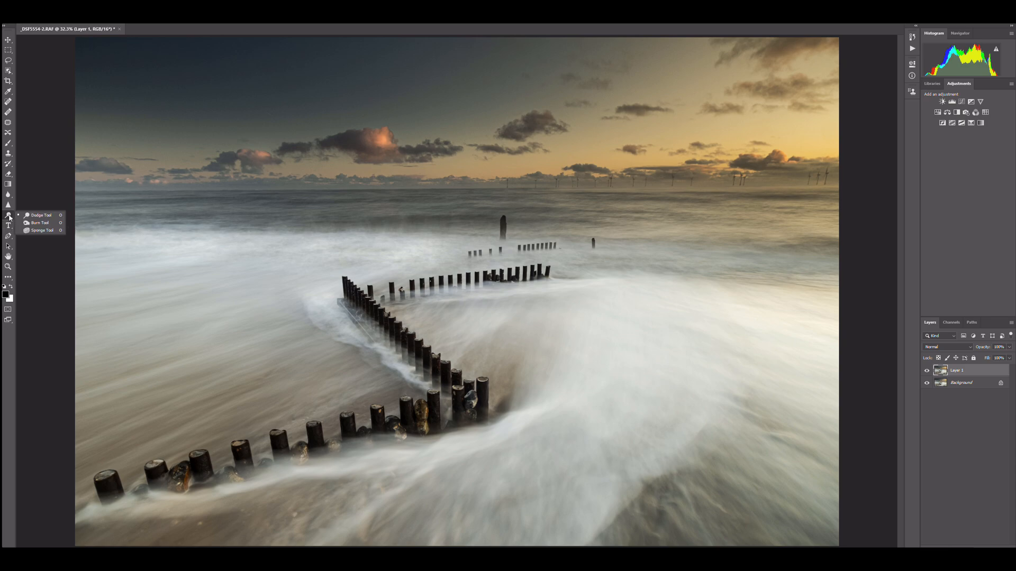
{"action": "left_click", "coordinate": [36, 227]}
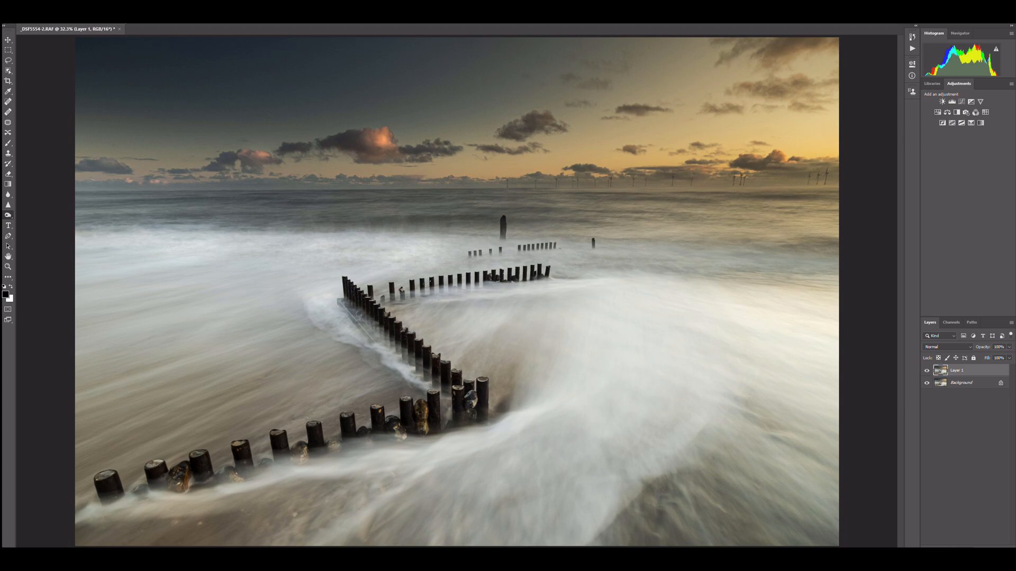
{"action": "left_click", "coordinate": [116, 30]}
{"action": "left_click", "coordinate": [113, 36]}
{"action": "key", "text": "ctrl"}
Toggle Layer 1's visibility repeatedly to compare the retouched version with the original.
{"action": "left_click", "coordinate": [928, 371]}
{"action": "left_click", "coordinate": [928, 371]}
{"action": "left_click", "coordinate": [927, 371]}
{"action": "left_click", "coordinate": [928, 371]}
{"action": "left_click", "coordinate": [927, 371]}
{"action": "left_click", "coordinate": [928, 371]}
Set the Burn tool's range to Shadows and enlarge the brush.
{"action": "right_click", "coordinate": [8, 215]}
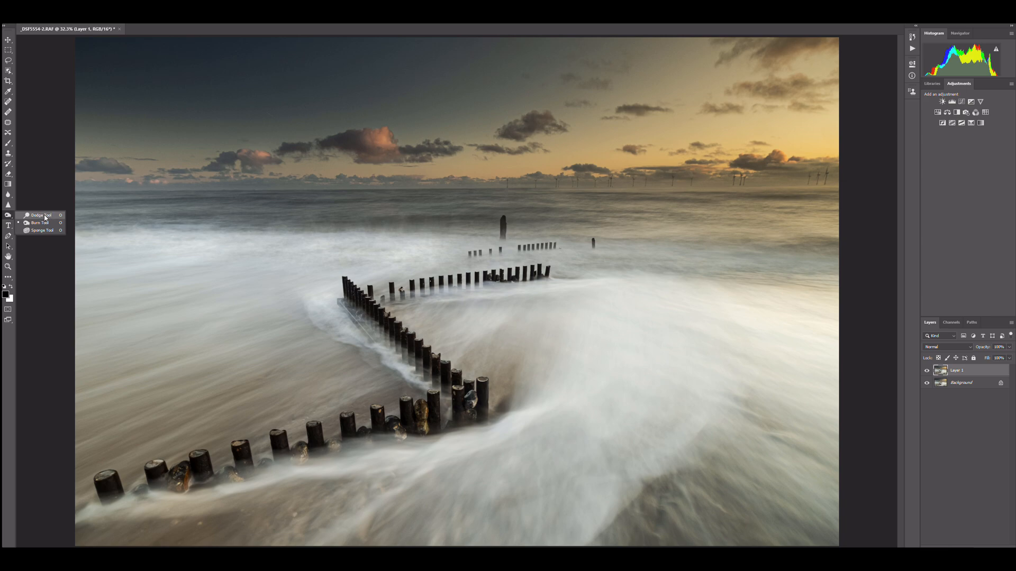
{"action": "left_click", "coordinate": [45, 217]}
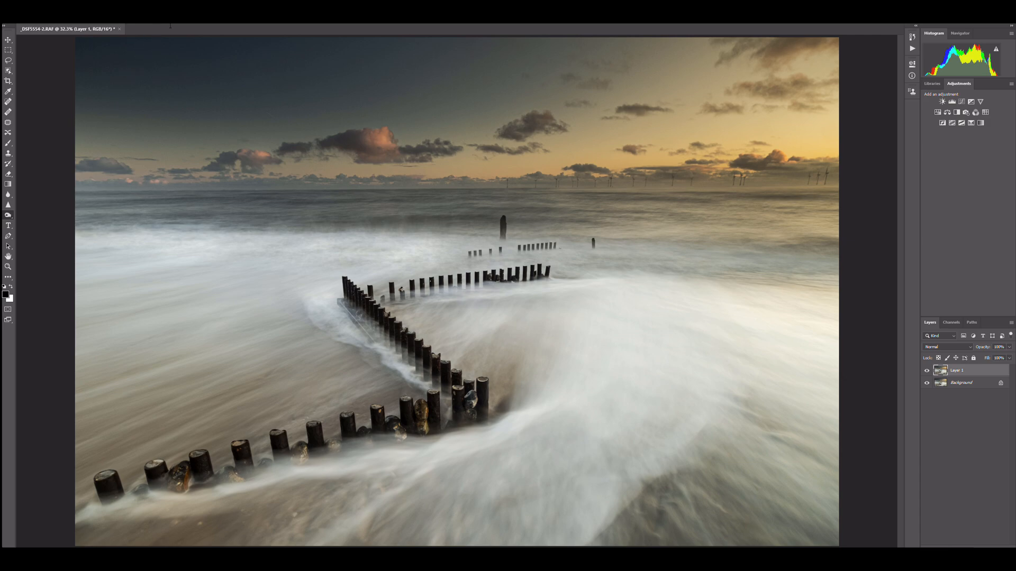
{"action": "left_click", "coordinate": [115, 29]}
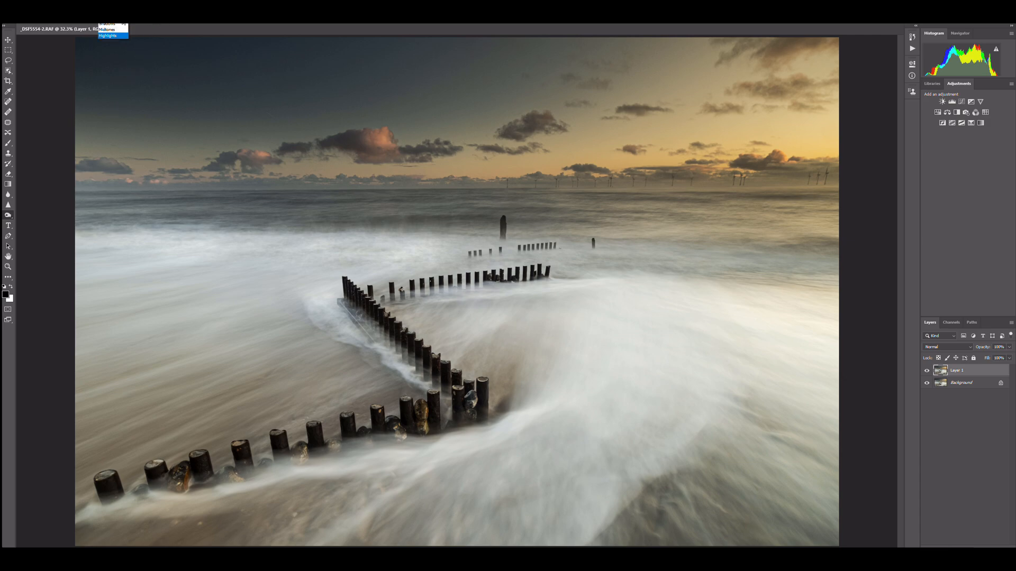
{"action": "left_click", "coordinate": [117, 25]}
{"action": "key", "text": "bracketright"}
{"action": "key", "text": "bracketright"}
{"action": "key", "text": "bracketright"}
{"action": "key", "text": "bracketright"}
{"action": "key", "text": "bracketright"}
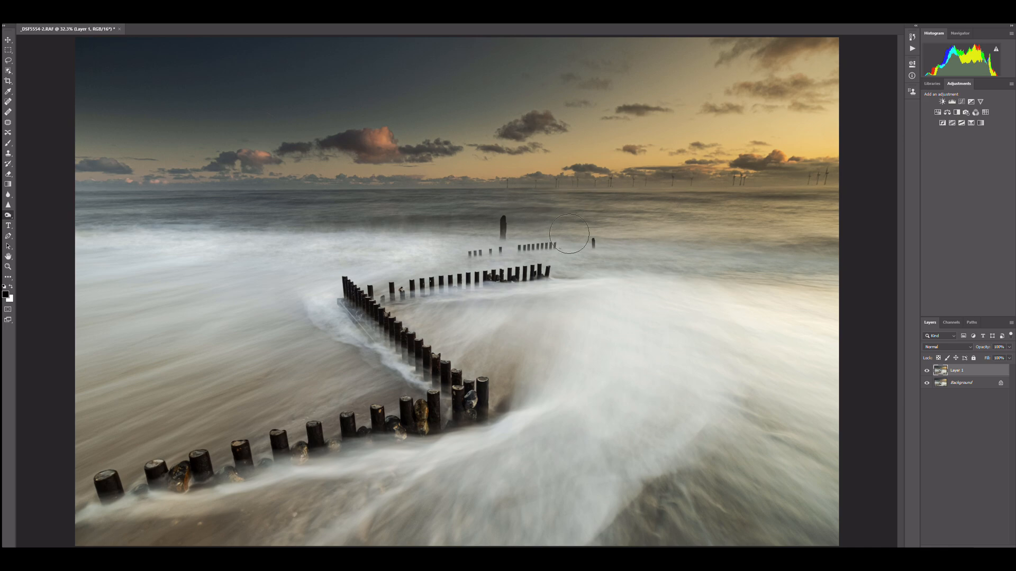
Burn the darker water along the near side of the diagonal row of posts.
{"action": "key", "text": "ctrl+1"}
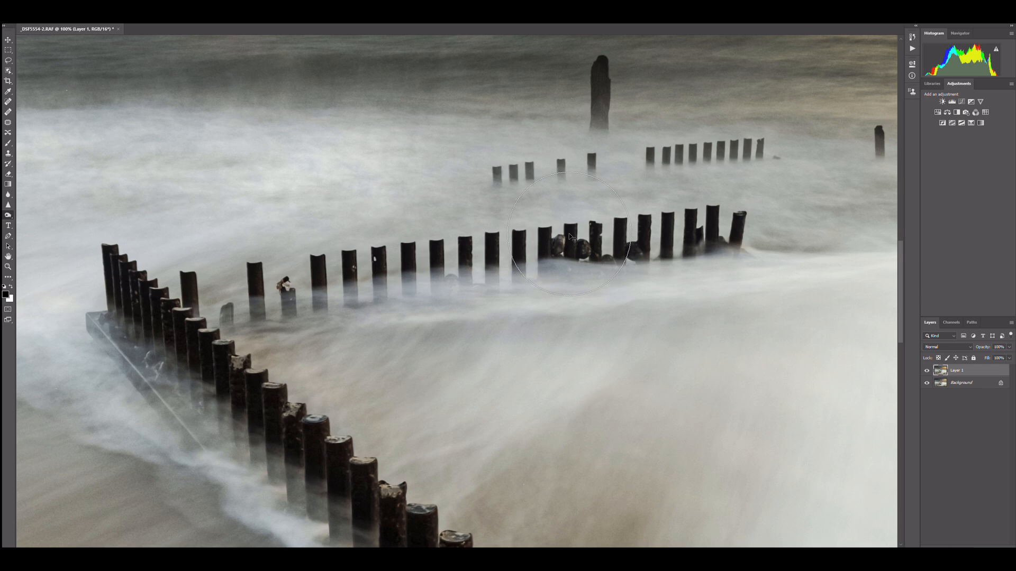
{"action": "key", "text": "ctrl+minus"}
{"action": "key", "text": "ctrl+minus"}
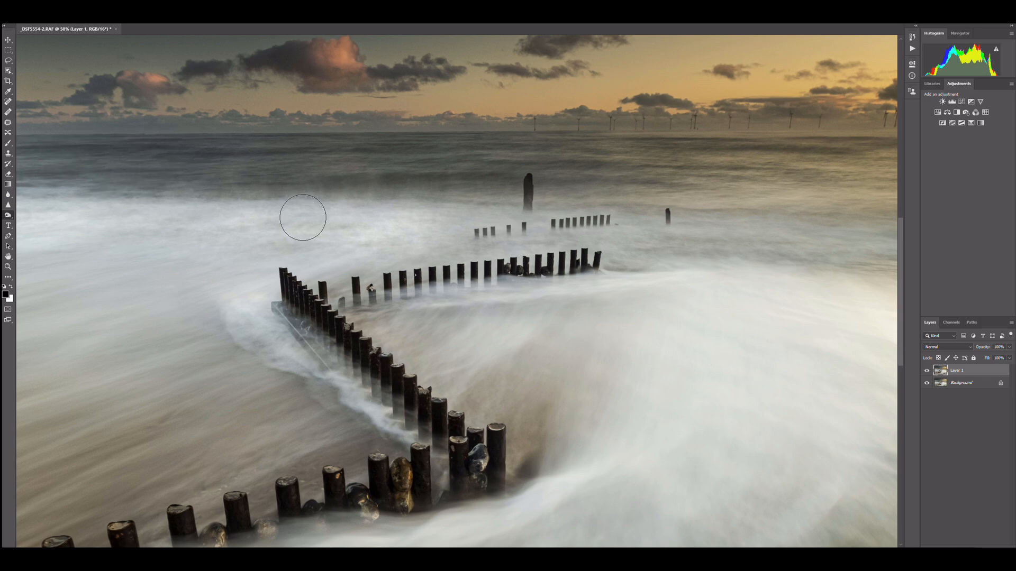
{"action": "left_click_drag", "start_coordinate": [126, 220], "coordinate": [371, 207]}
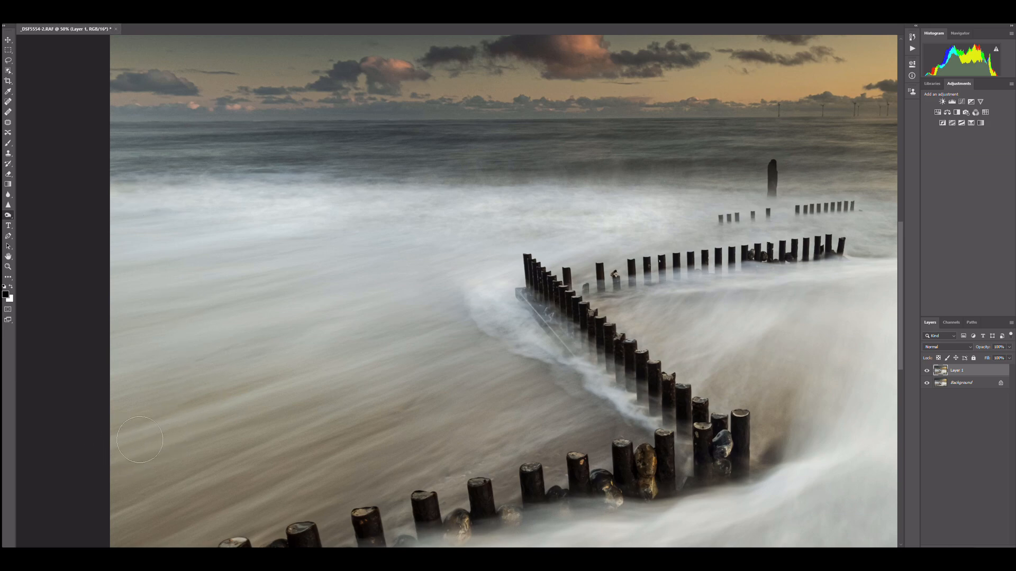
{"action": "scroll", "coordinate": [295, 430], "scroll_direction": "down", "scroll_amount": 5}
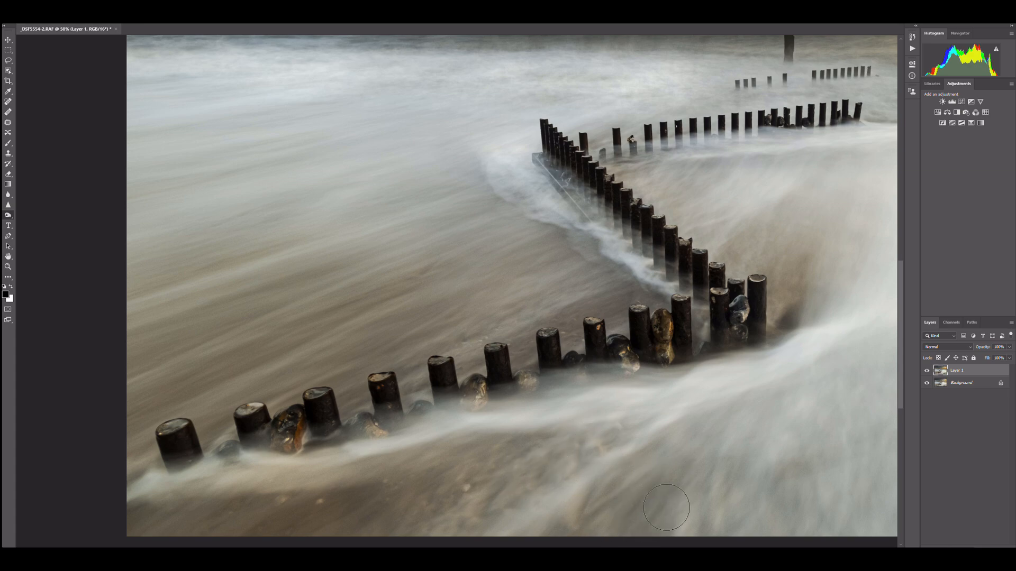
{"action": "key", "text": "ctrl+minus"}
{"action": "key", "text": "space"}
{"action": "left_click_drag", "start_coordinate": [711, 331], "coordinate": [389, 336]}
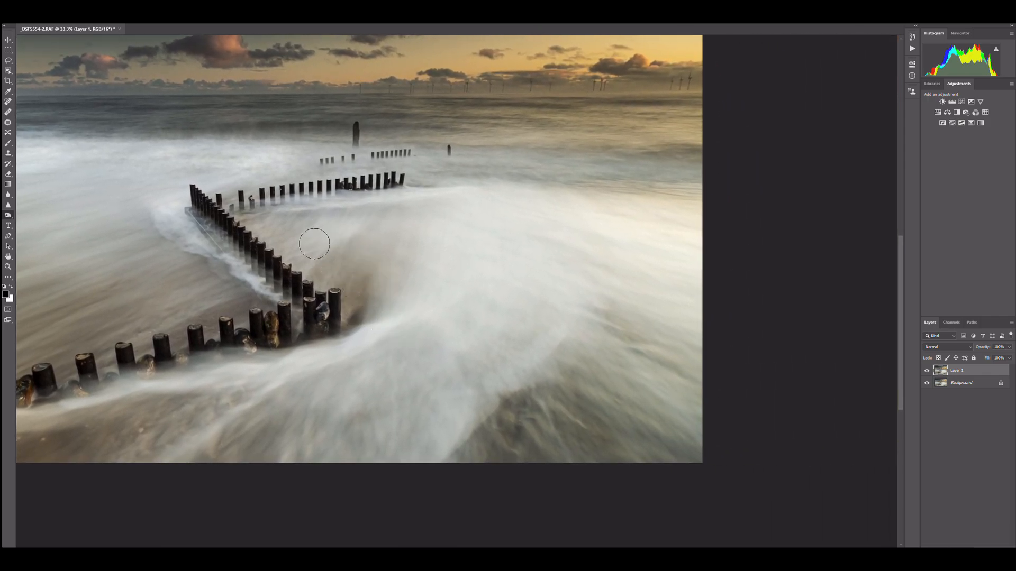
{"action": "left_click_drag", "start_coordinate": [185, 220], "coordinate": [223, 255]}
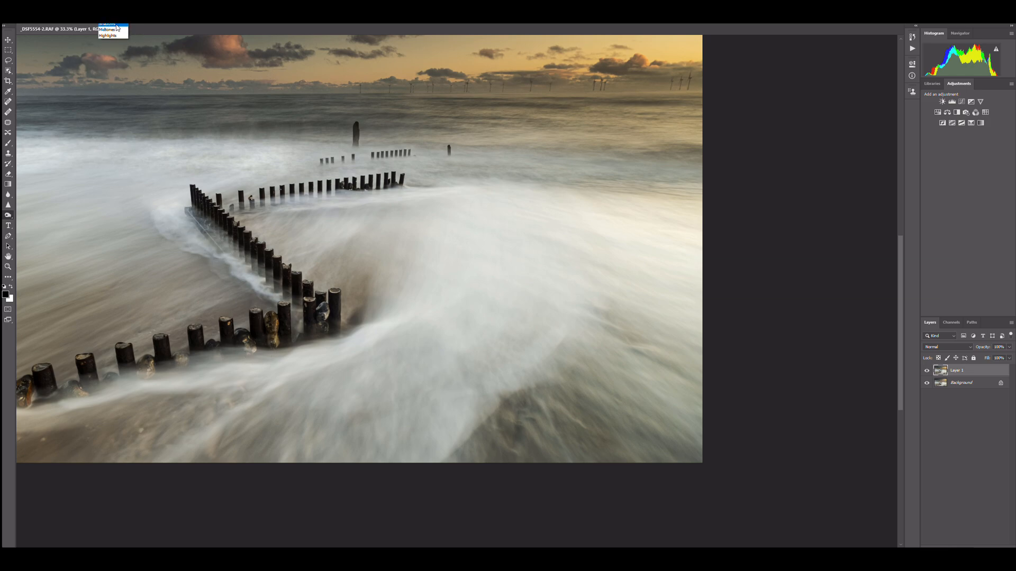
{"action": "mouse_move", "coordinate": [199, 226]}
{"action": "left_mouse_down"}
{"action": "mouse_move", "coordinate": [231, 260]}
{"action": "mouse_move", "coordinate": [219, 241]}
{"action": "left_mouse_up"}
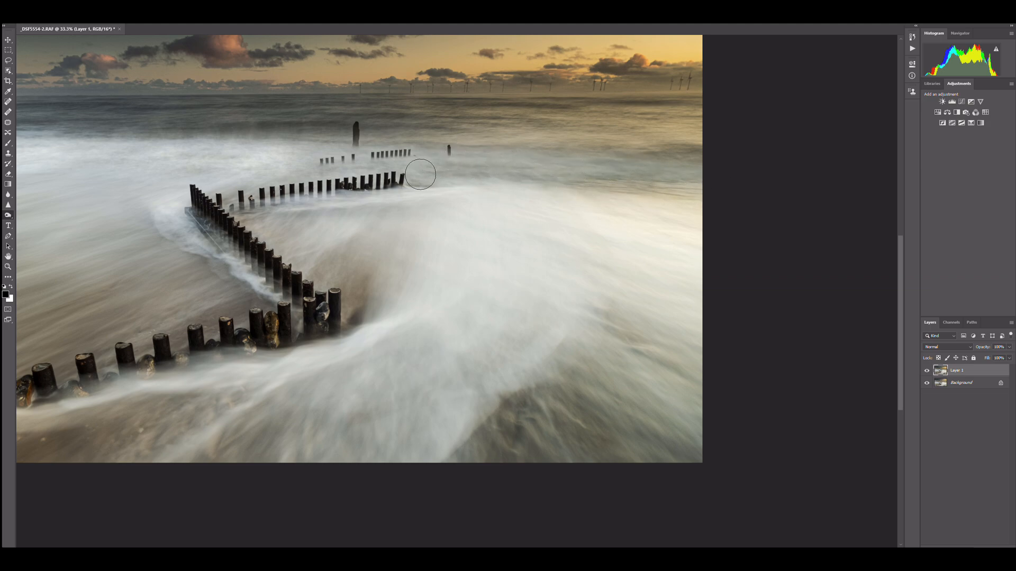
{"action": "key", "text": "ctrl+0"}
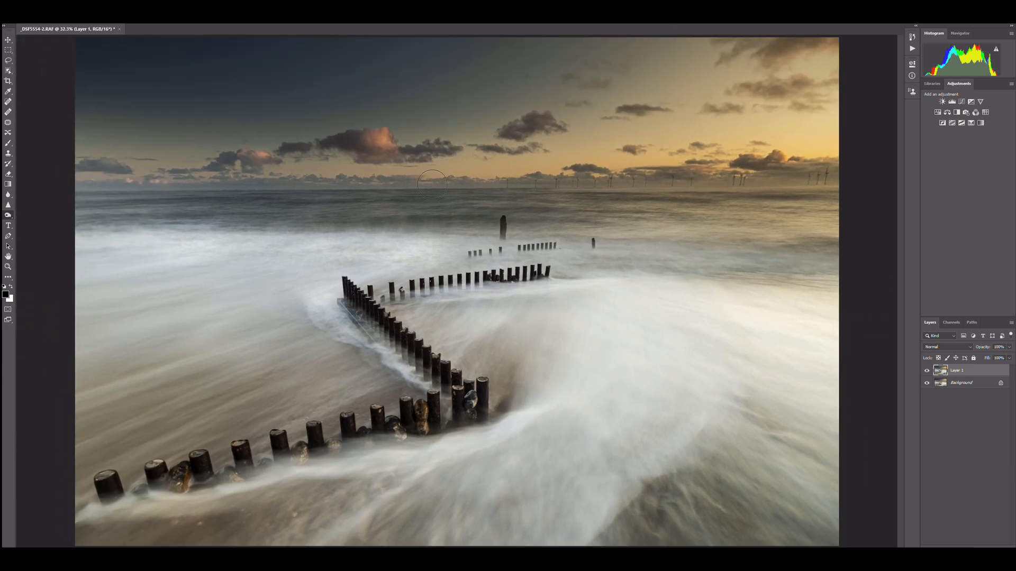
Compare the burned and dodged layer against the untouched Background by hiding and showing it.
{"action": "left_click", "coordinate": [928, 372]}
{"action": "left_click", "coordinate": [928, 373]}
{"action": "left_click", "coordinate": [929, 373]}
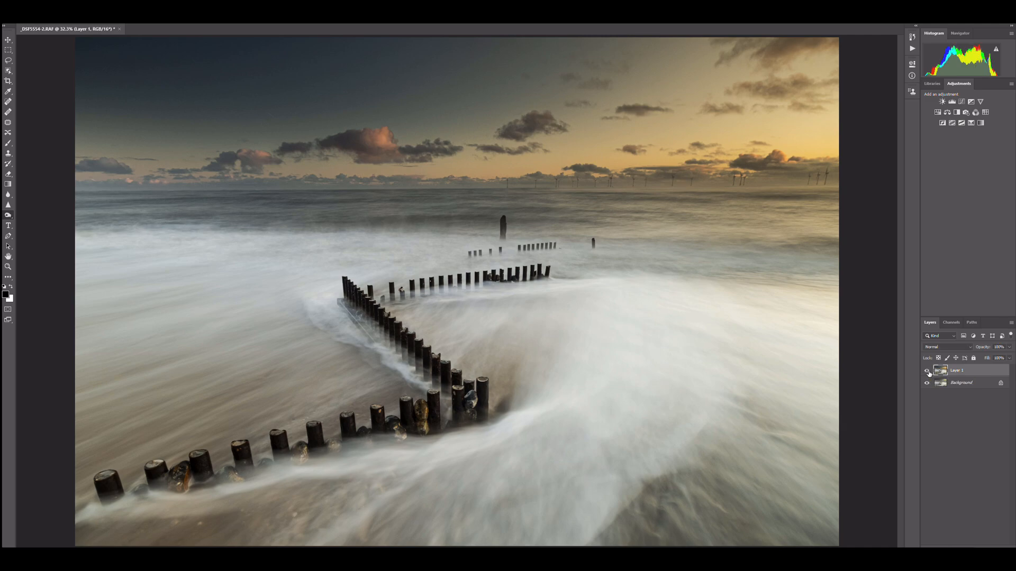
{"action": "left_click", "coordinate": [928, 372]}
{"action": "left_click", "coordinate": [928, 372]}
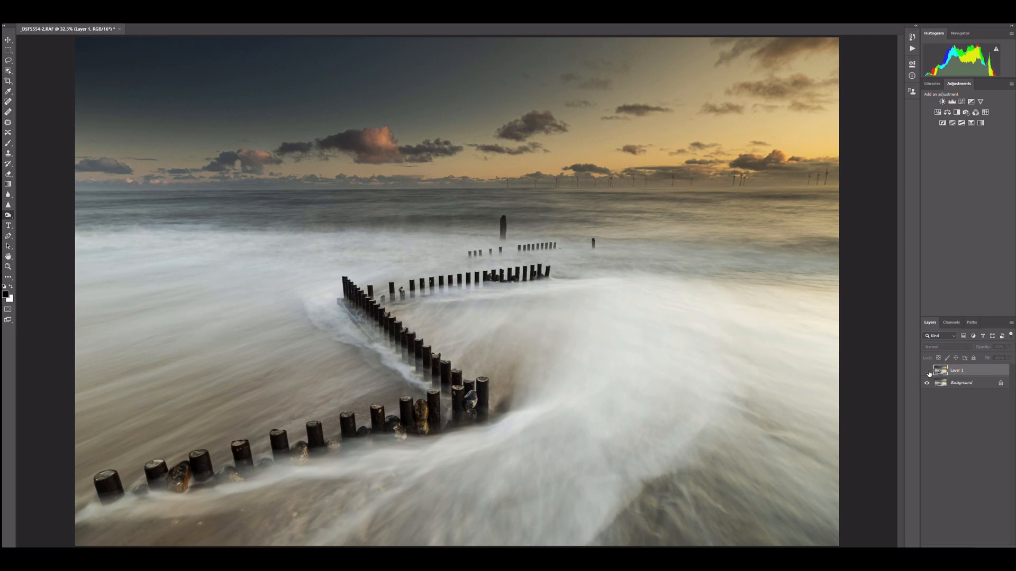
{"action": "left_click", "coordinate": [928, 372]}
{"action": "left_click", "coordinate": [928, 372]}
{"action": "left_click", "coordinate": [928, 372]}
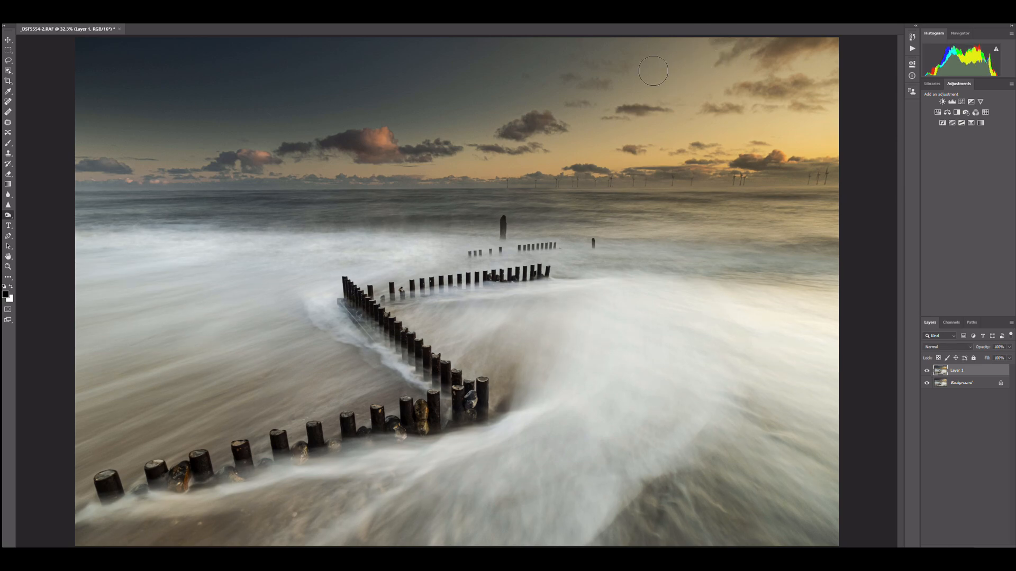
Switch back to the Dodge tool and enlarge its brush to about the width of the pink cloud.
{"action": "right_click", "coordinate": [8, 215]}
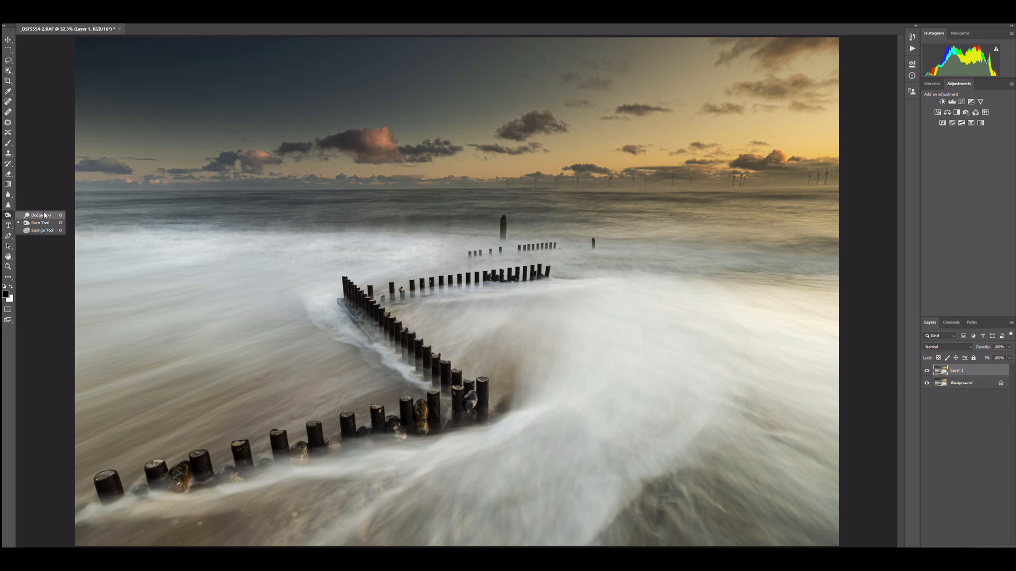
{"action": "left_click", "coordinate": [45, 216]}
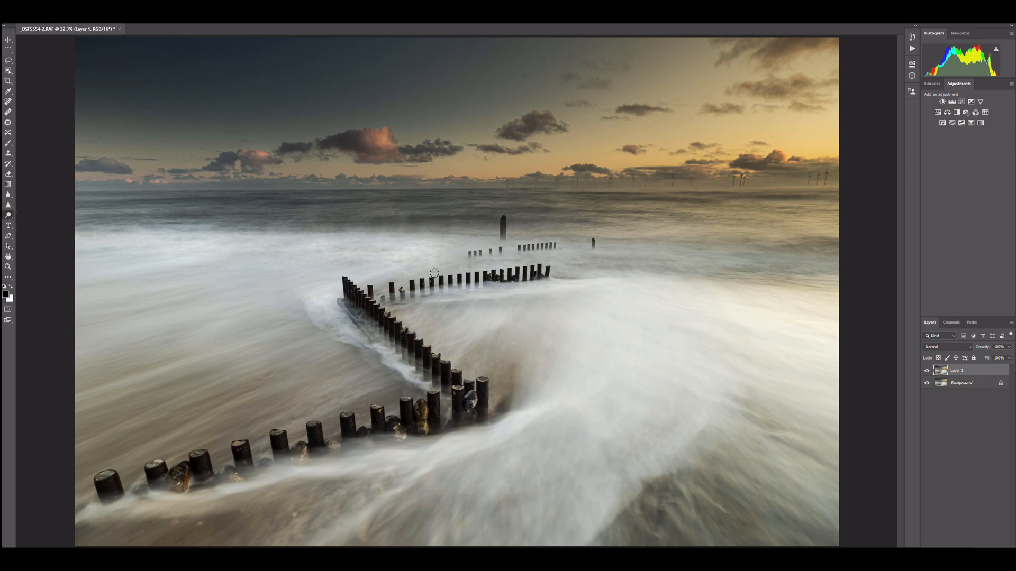
{"action": "key", "text": "bracketright"}
{"action": "key", "text": "bracketright"}
{"action": "key", "text": "bracketright"}
{"action": "key", "text": "bracketright"}
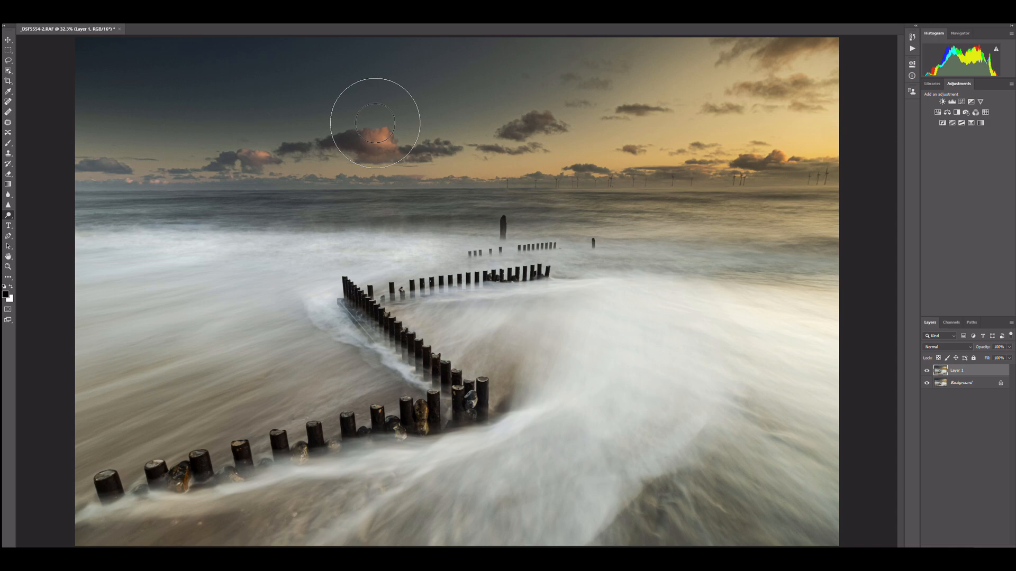
Merge the retouched layer into the Background and apply Nik Collection Dfine 2 noise reduction with the Automatic method, postponing the plug-in update.
{"action": "key", "text": "ctrl+e"}
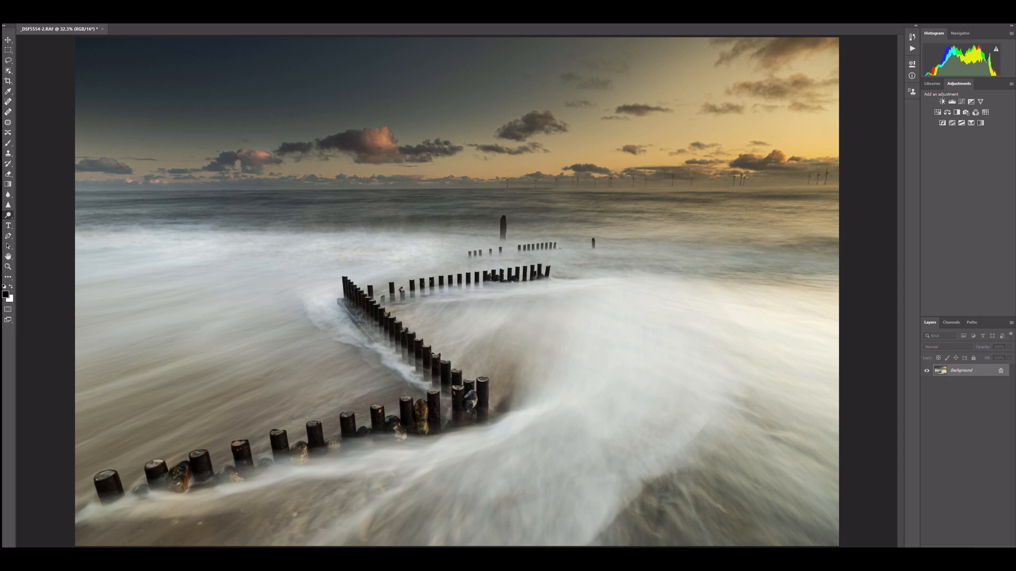
{"action": "left_click", "coordinate": [111, 16]}
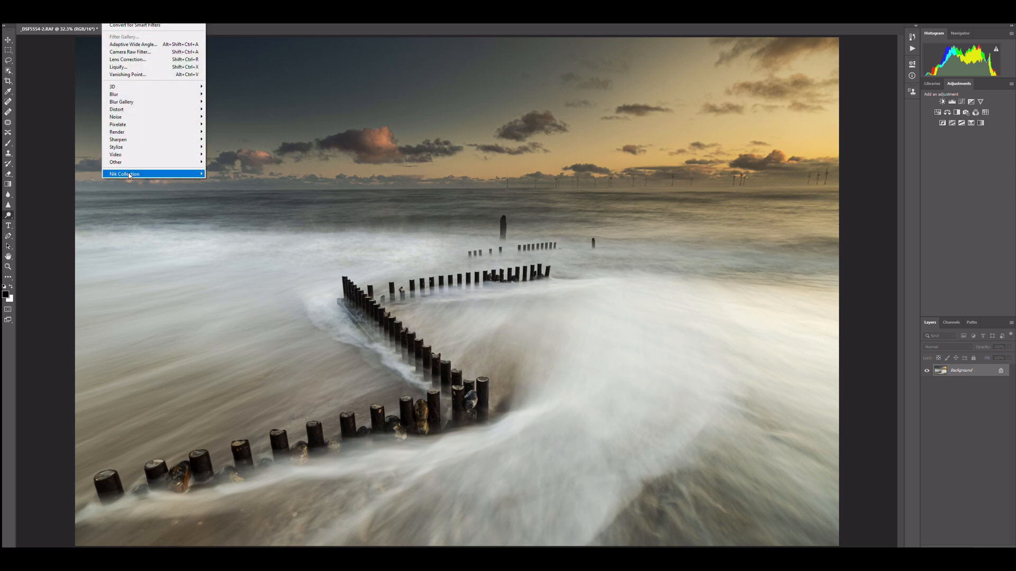
{"action": "mouse_move", "coordinate": [129, 174]}
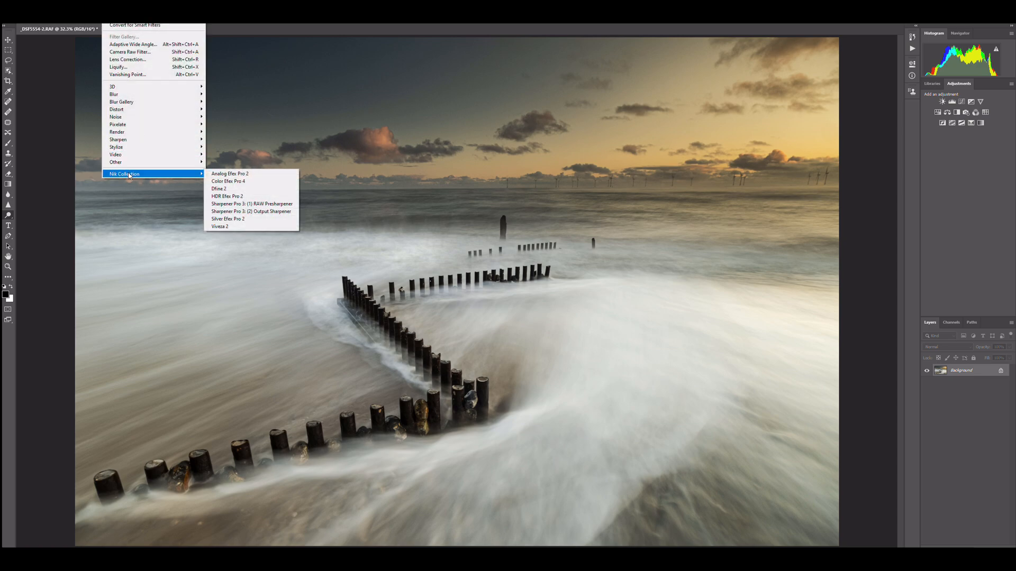
{"action": "left_click", "coordinate": [222, 189]}
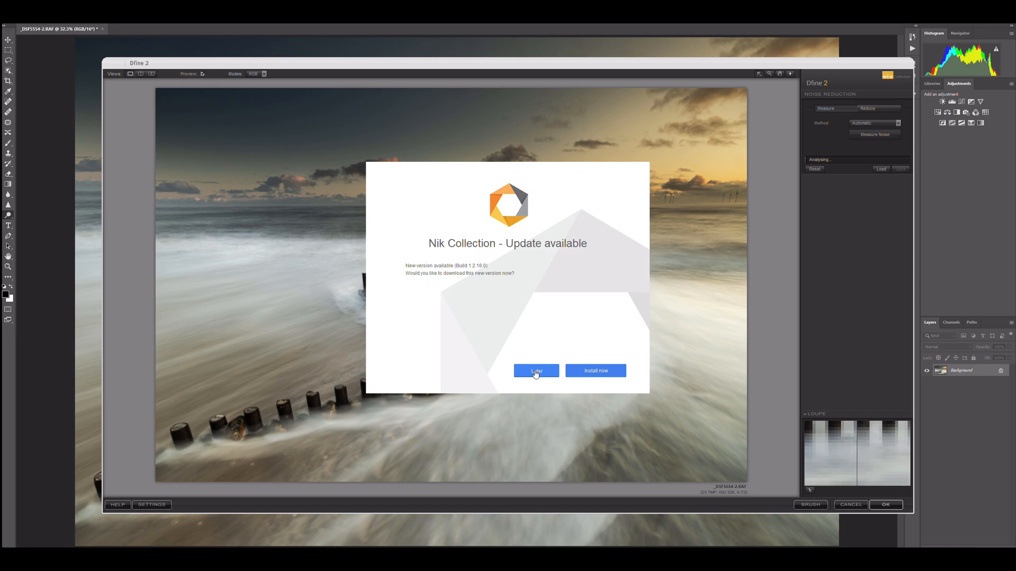
{"action": "left_click", "coordinate": [536, 372]}
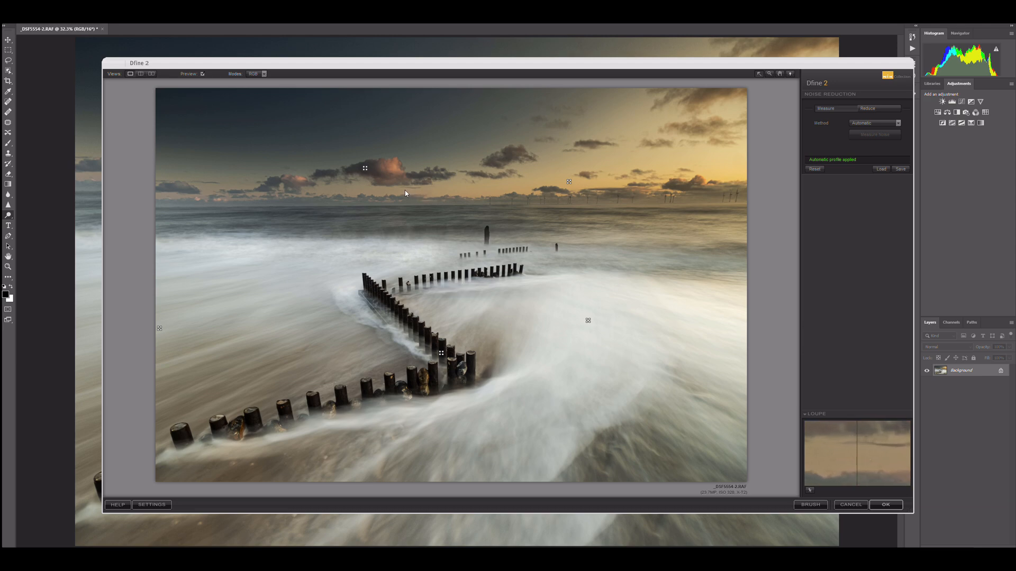
{"action": "left_click", "coordinate": [885, 505]}
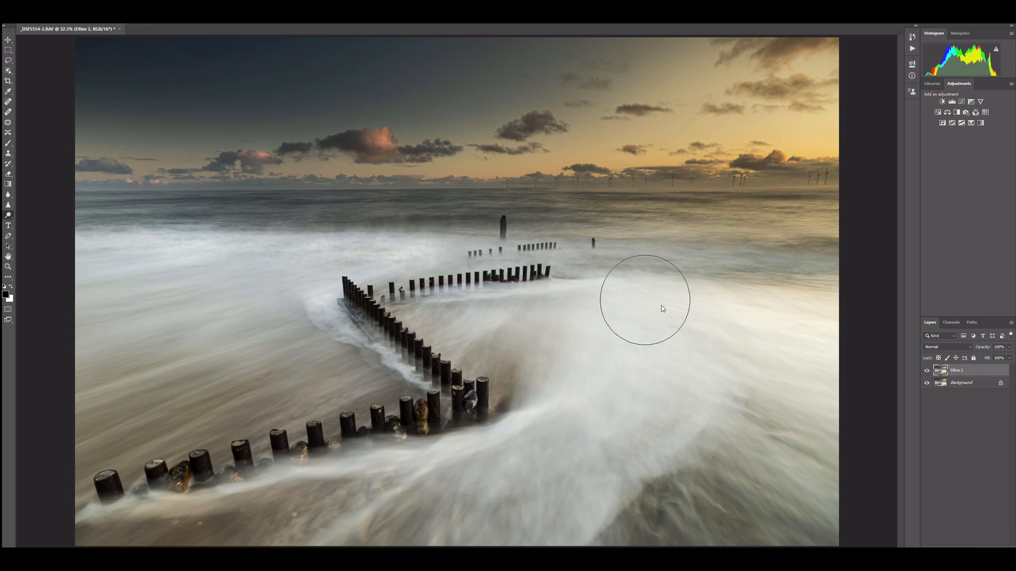
Compare the noise-reduced Dfine 2 layer against the Background by hiding and showing it.
{"action": "left_click", "coordinate": [927, 371]}
{"action": "left_click", "coordinate": [926, 372]}
{"action": "left_click", "coordinate": [927, 372]}
{"action": "left_click", "coordinate": [927, 371]}
Merge the Dfine 2 layer into the Background, and save and close the document to return to Lightroom.
{"action": "key", "text": "ctrl+e"}
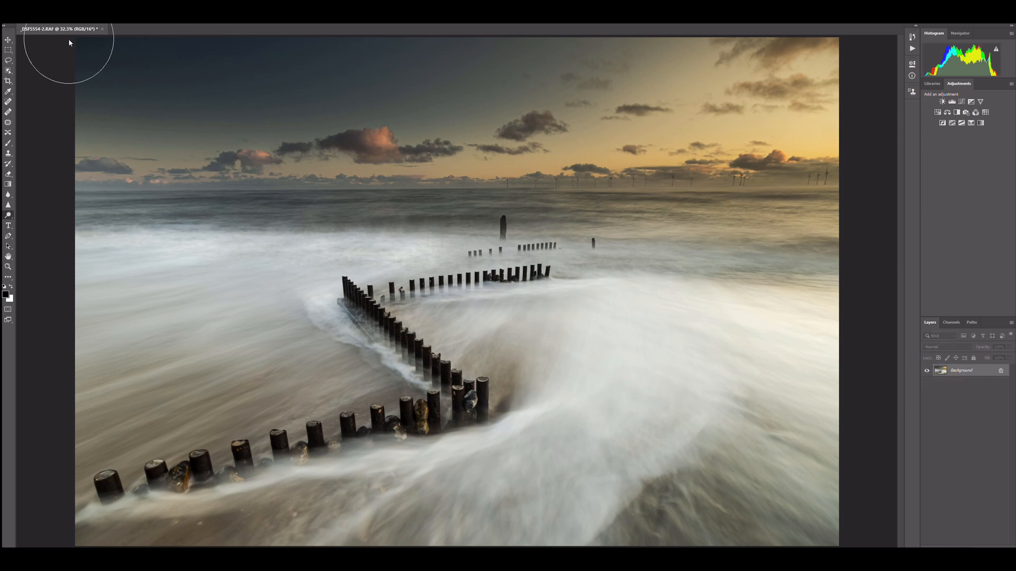
{"action": "key", "text": "alt+f"}
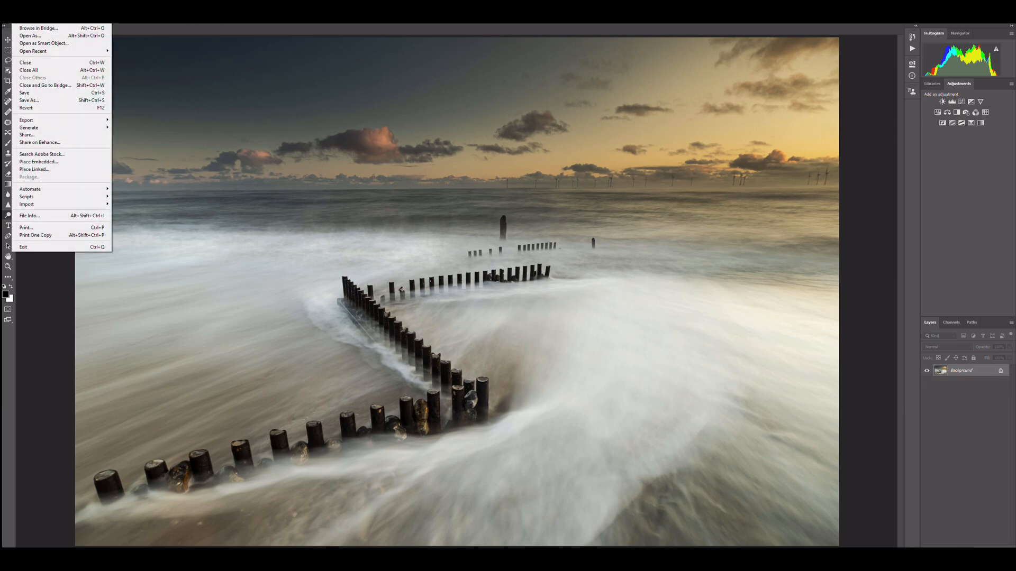
{"action": "left_click", "coordinate": [40, 92]}
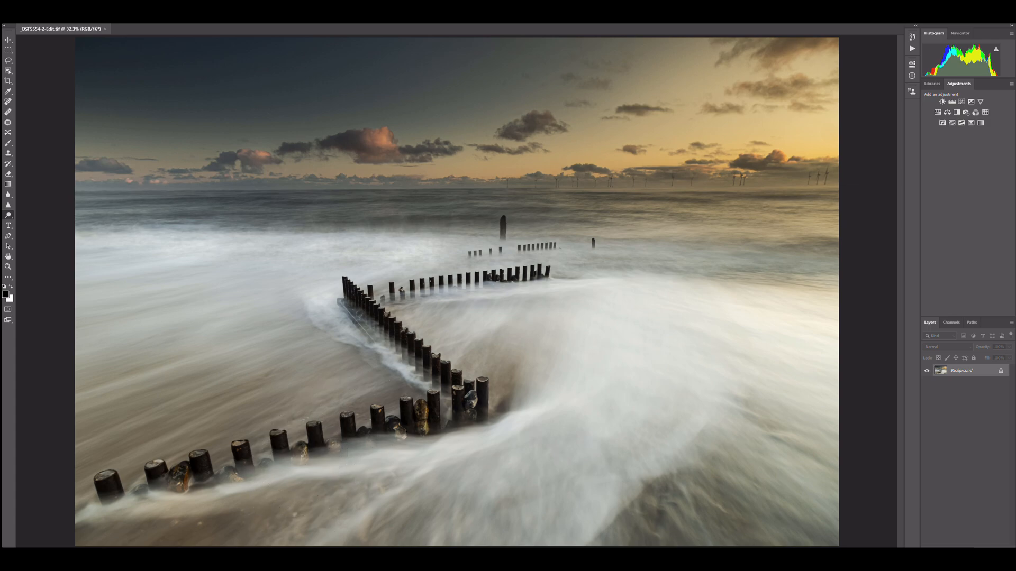
{"action": "key", "text": "ctrl+w"}
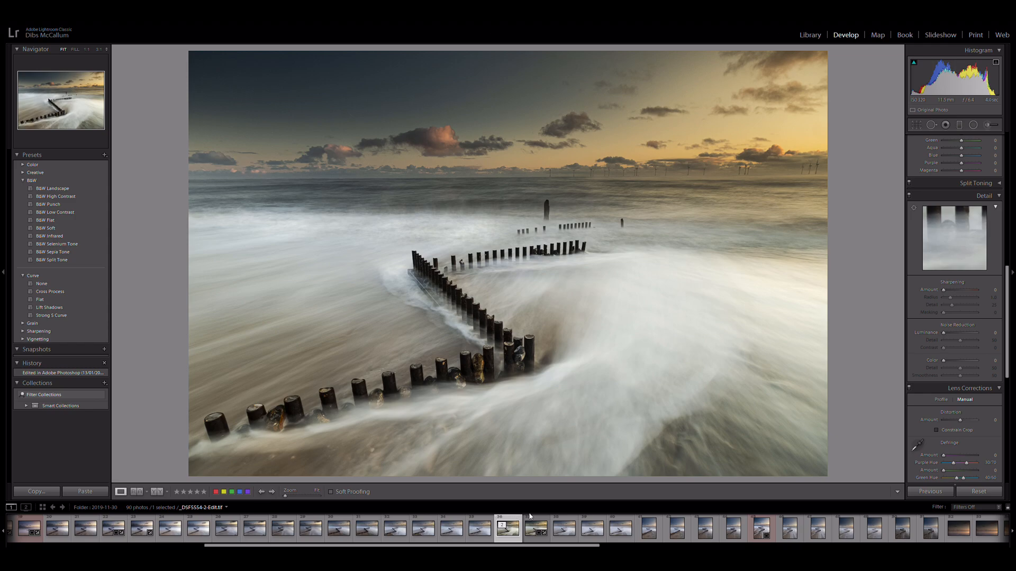
Give the edited photo a red colour label and compare _DSF5554-2-Edit.tif with _DSF5554-2.RAF by switching between them.
{"action": "left_click", "coordinate": [216, 493]}
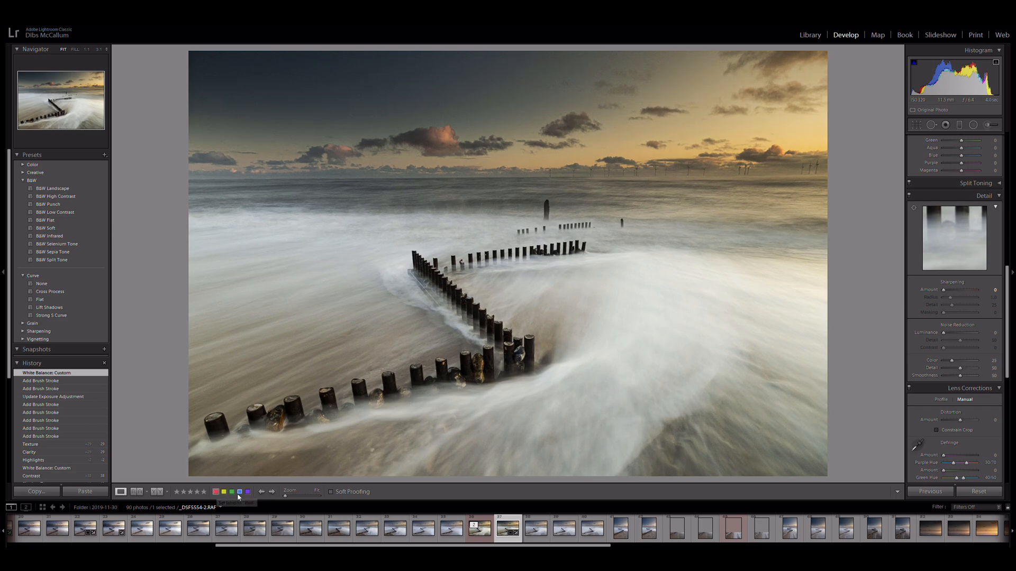
{"action": "left_click", "coordinate": [261, 493]}
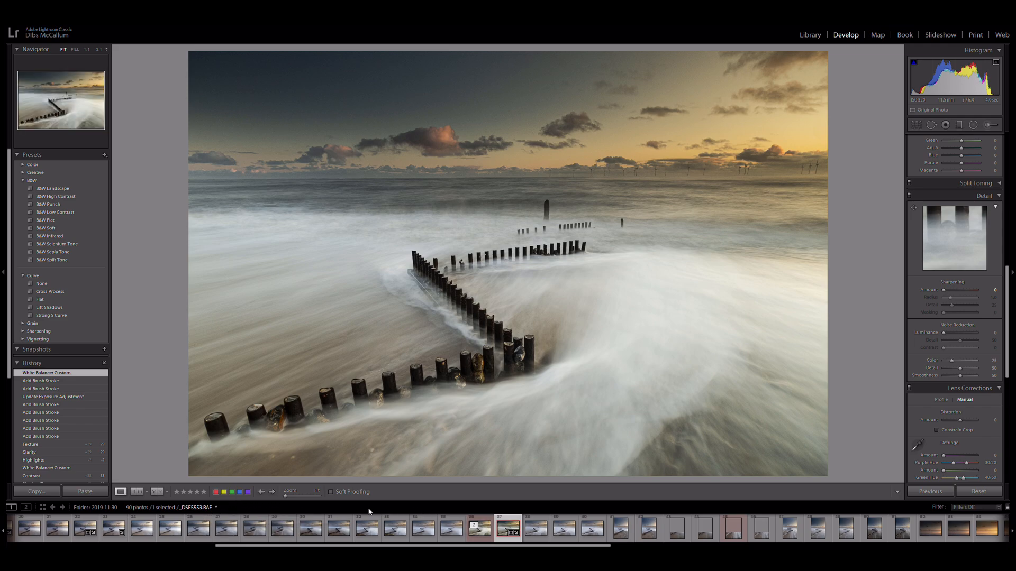
{"action": "left_click", "coordinate": [260, 492]}
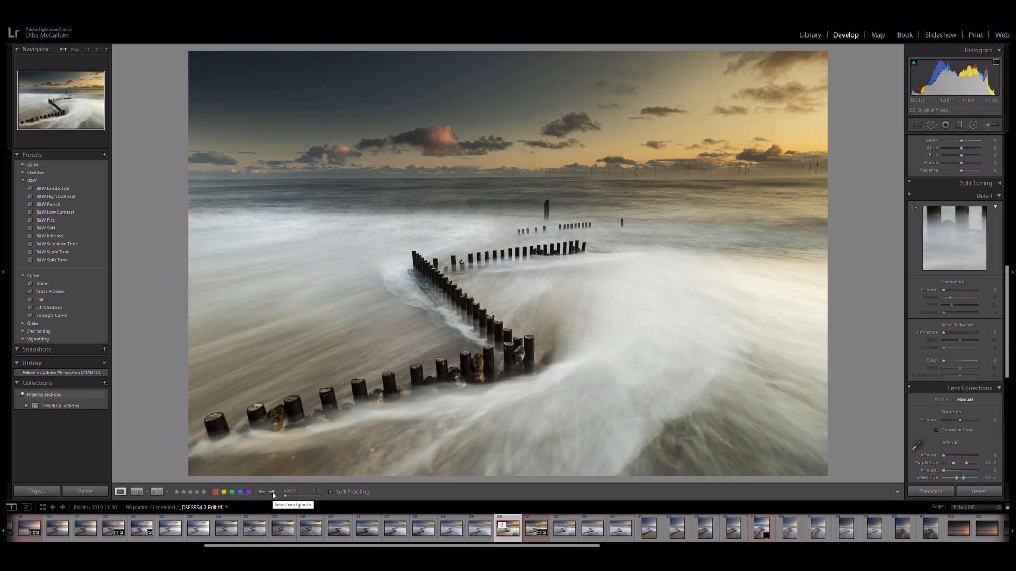
{"action": "left_click", "coordinate": [272, 492]}
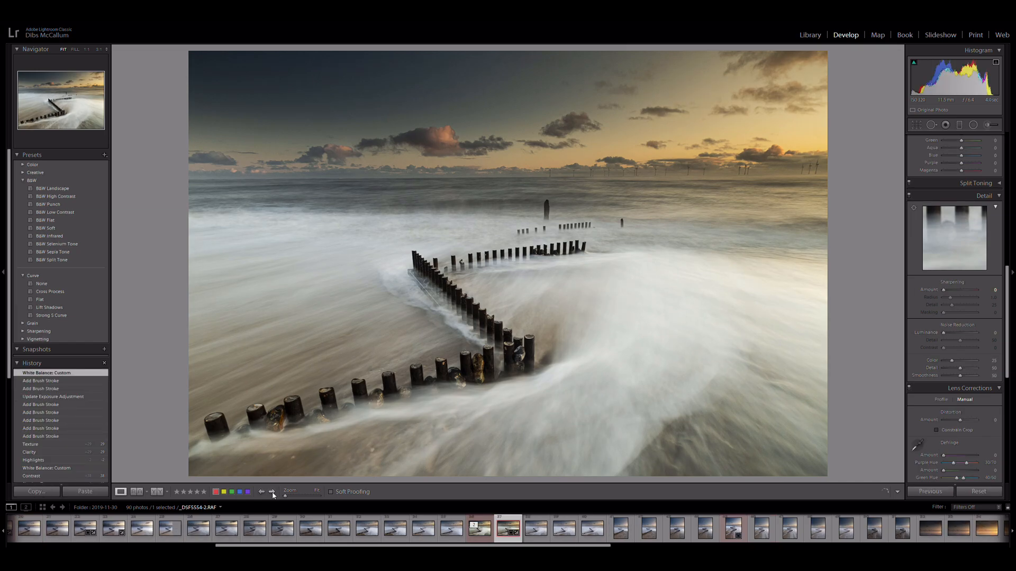
{"action": "left_click", "coordinate": [260, 493]}
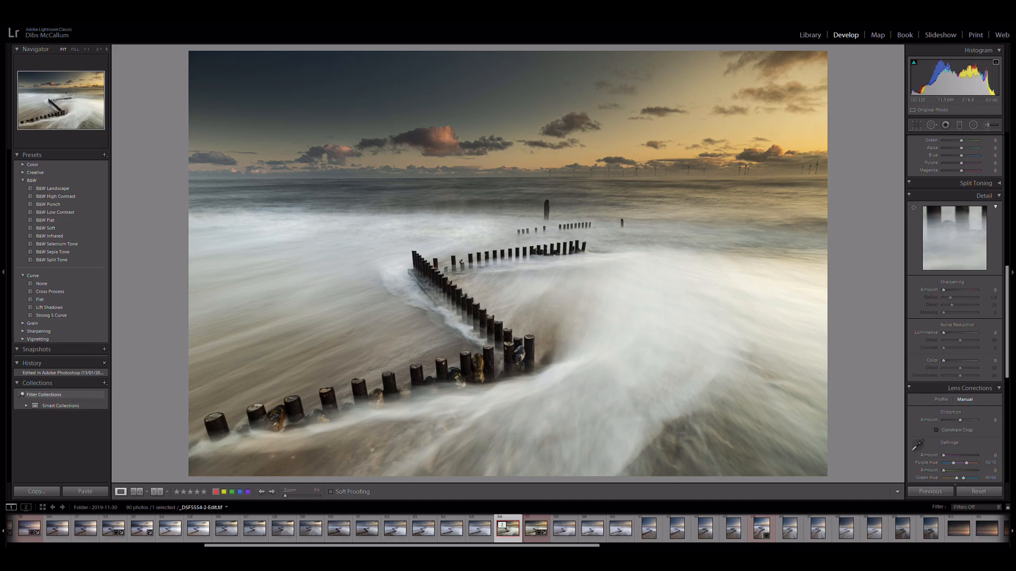
Set the TIFF's sharpening amount to 13, checking the diagonal row of posts at 1:1 and the whole image.
{"action": "mouse_move", "coordinate": [1008, 289]}
{"action": "left_mouse_down"}
{"action": "mouse_move", "coordinate": [1013, 393]}
{"action": "mouse_move", "coordinate": [1010, 285]}
{"action": "left_mouse_up"}
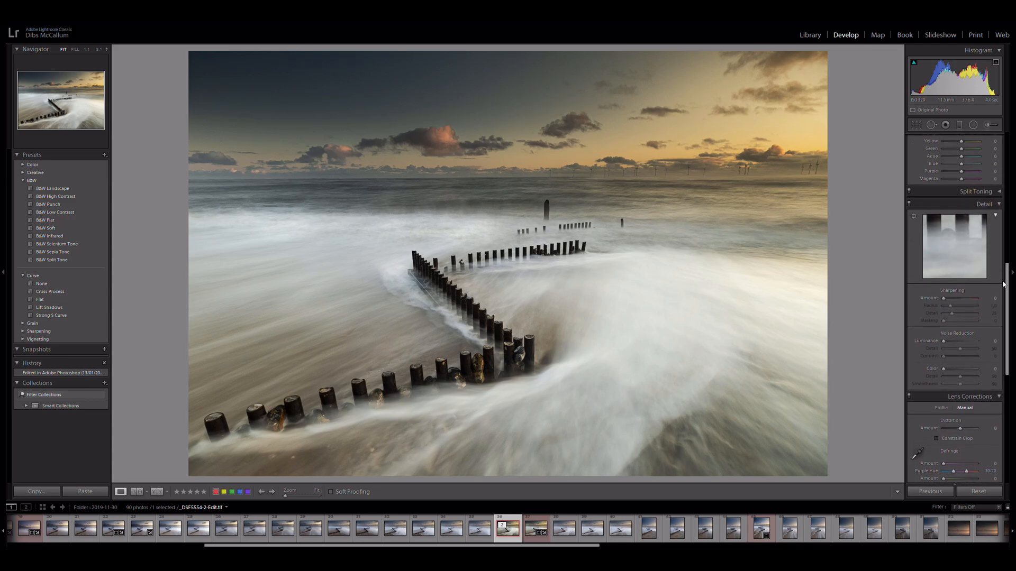
{"action": "left_click_drag", "start_coordinate": [944, 300], "coordinate": [945, 301]}
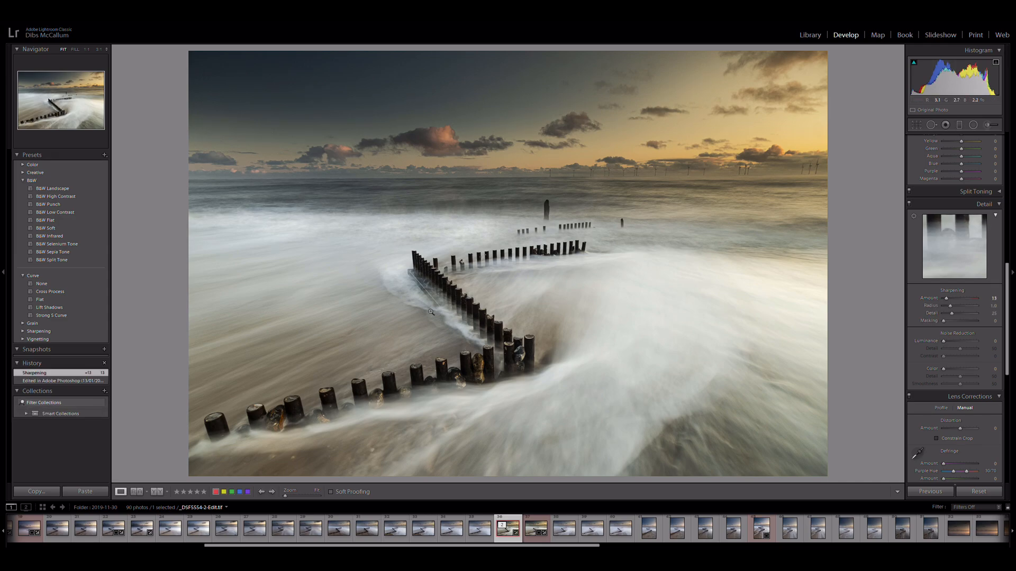
{"action": "left_click", "coordinate": [465, 300]}
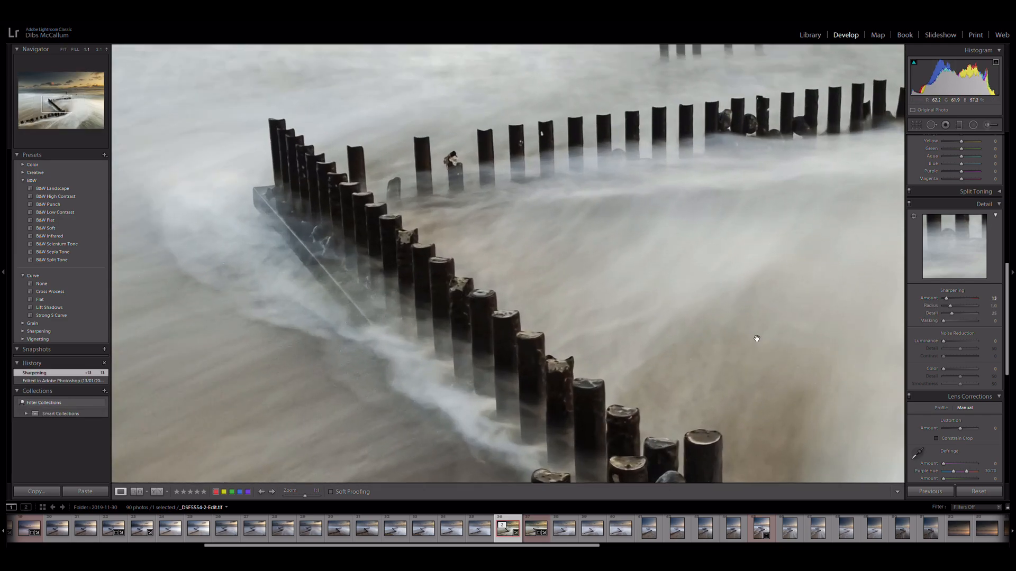
{"action": "mouse_move", "coordinate": [947, 300]}
{"action": "left_mouse_down"}
{"action": "mouse_move", "coordinate": [985, 303]}
{"action": "mouse_move", "coordinate": [934, 302]}
{"action": "mouse_move", "coordinate": [948, 301]}
{"action": "left_mouse_up"}
{"action": "left_click_drag", "start_coordinate": [948, 301], "coordinate": [947, 302]}
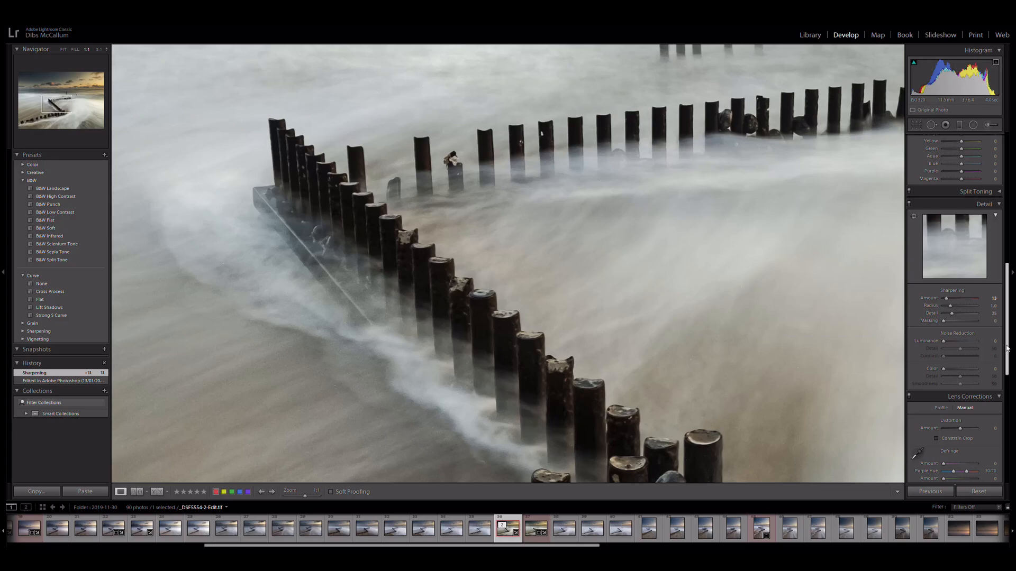
{"action": "scroll", "coordinate": [1007, 317], "scroll_direction": "down", "scroll_amount": 4}
{"action": "left_click", "coordinate": [689, 325]}
{"action": "left_click", "coordinate": [690, 325]}
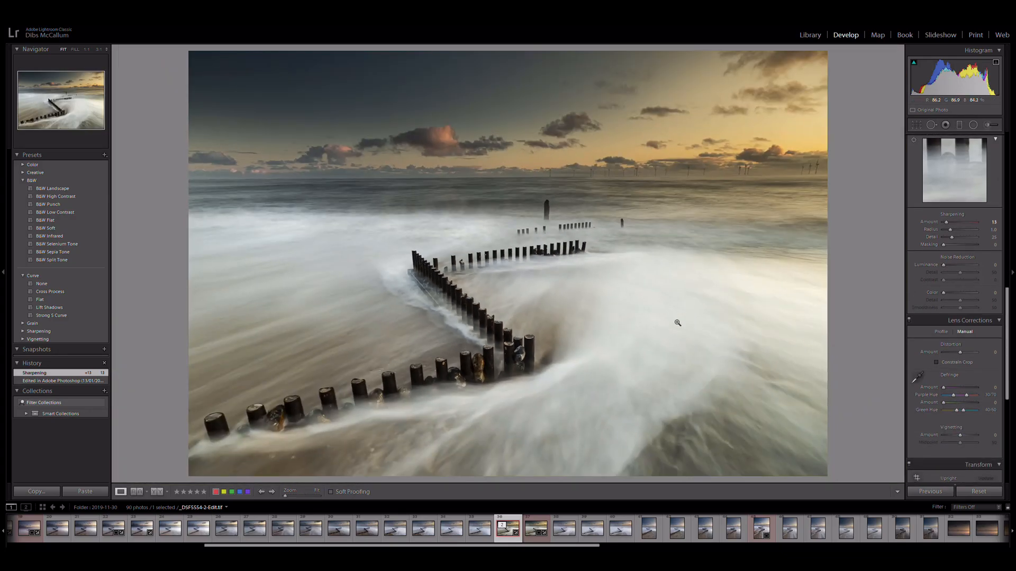
{"action": "left_click", "coordinate": [545, 299]}
{"action": "left_click", "coordinate": [545, 299]}
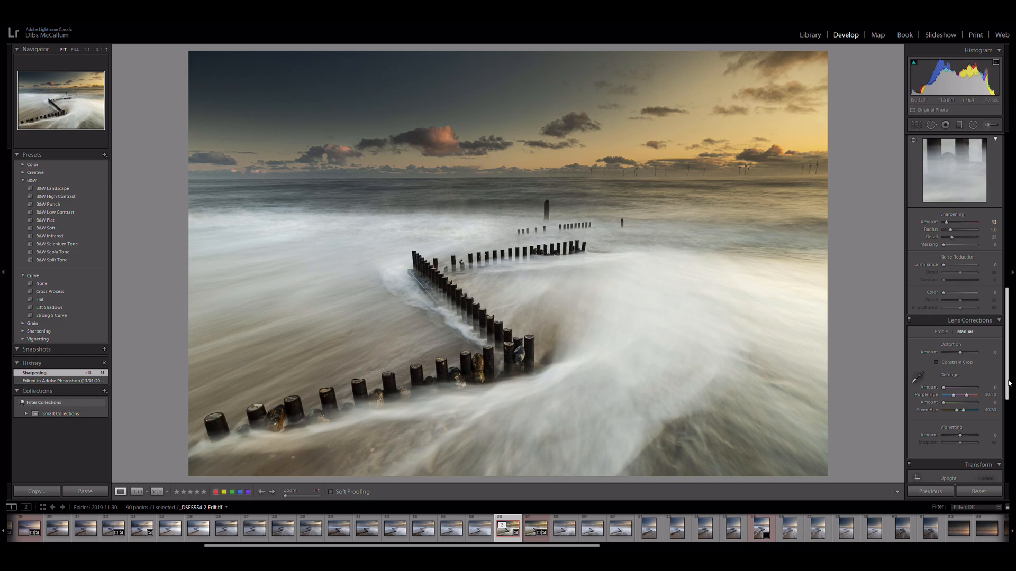
Try a post-crop vignette with an amount of -14, and reset the amount to its default.
{"action": "left_click_drag", "start_coordinate": [1007, 384], "coordinate": [1013, 485]}
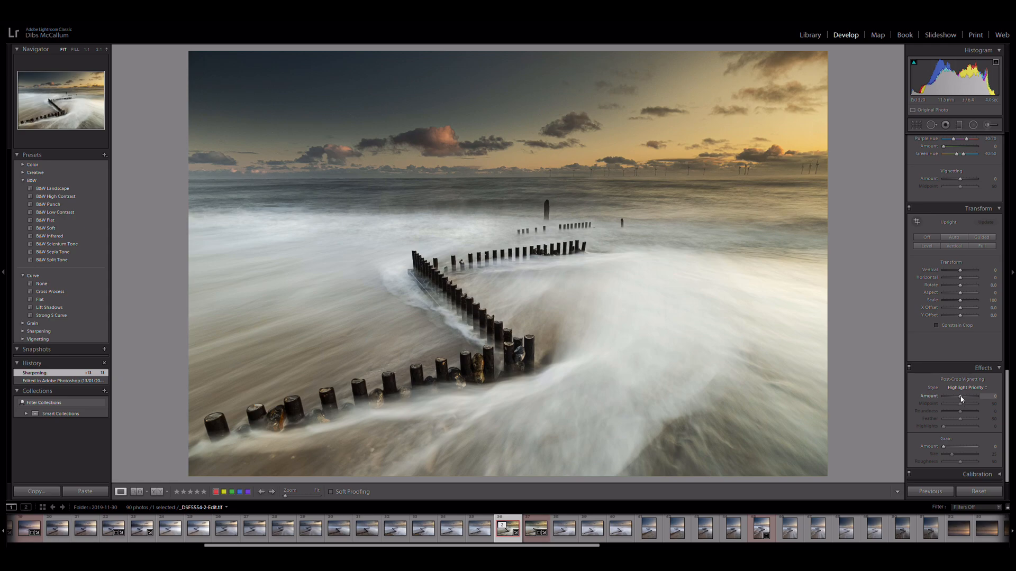
{"action": "left_click_drag", "start_coordinate": [962, 398], "coordinate": [959, 400]}
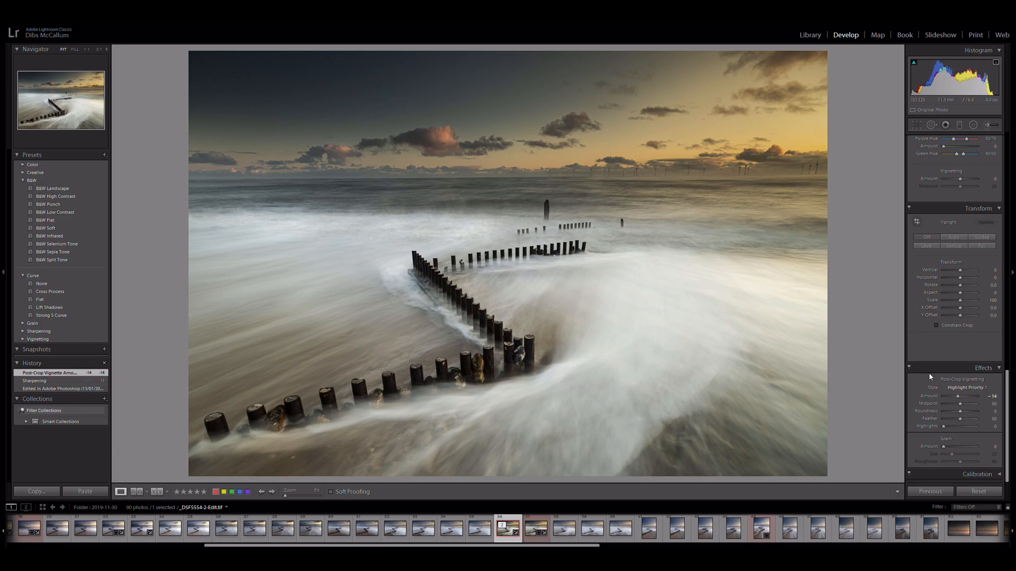
{"action": "double_click", "coordinate": [928, 396]}
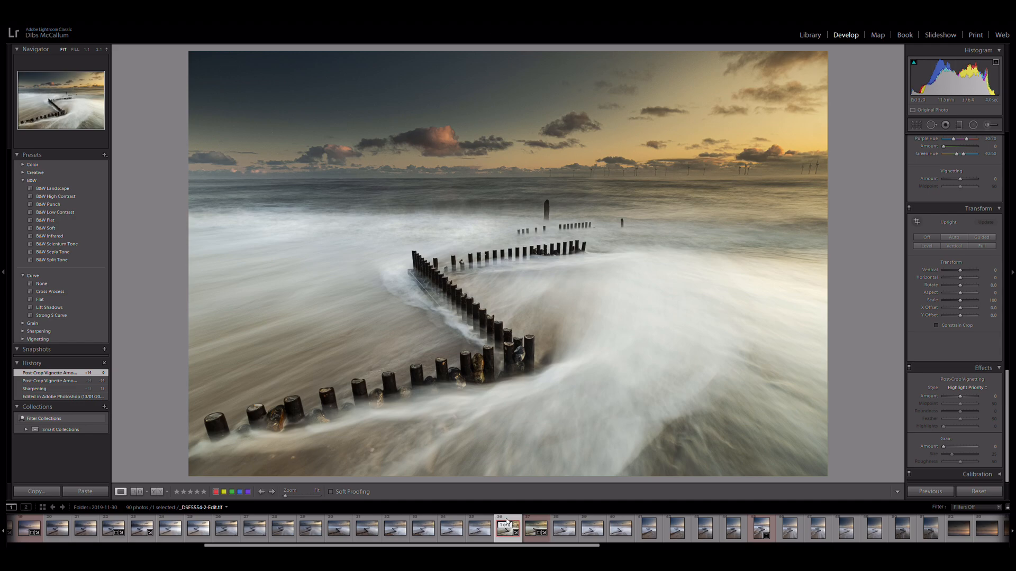
Open the export settings for the photo and choose the caister beach folder inside Landscapes as the destination.
{"action": "right_click", "coordinate": [501, 398]}
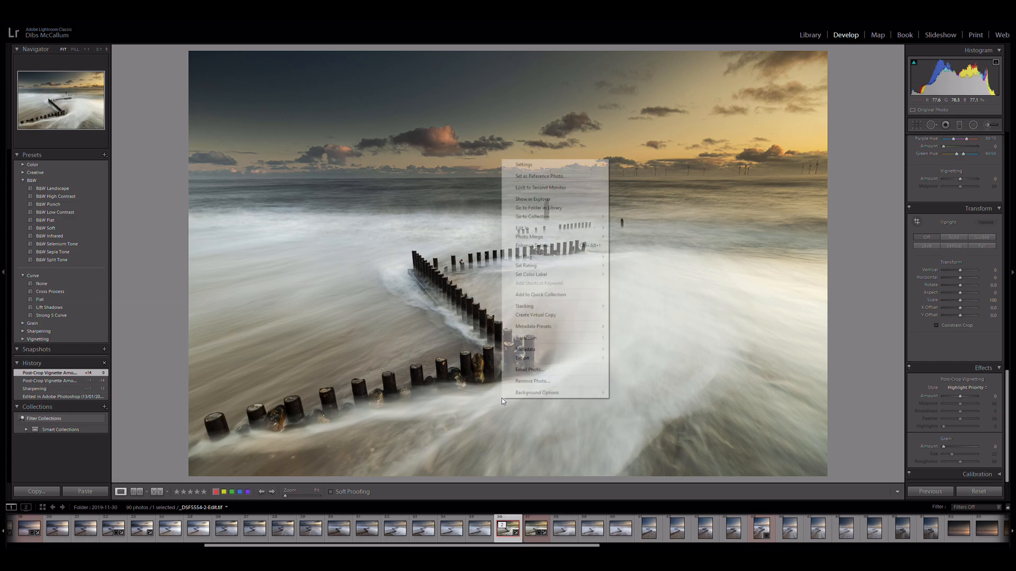
{"action": "mouse_move", "coordinate": [527, 358]}
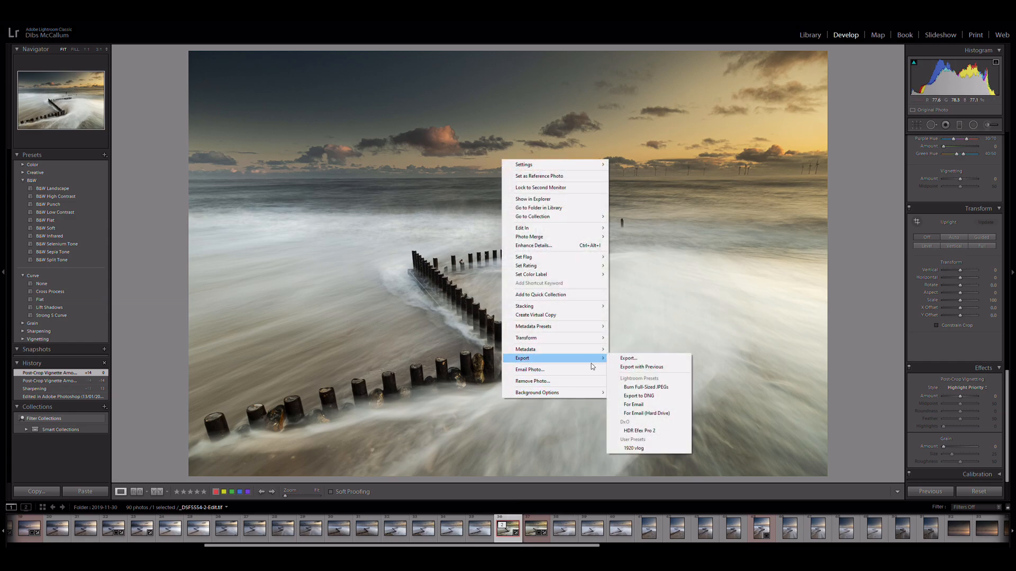
{"action": "left_click", "coordinate": [627, 359]}
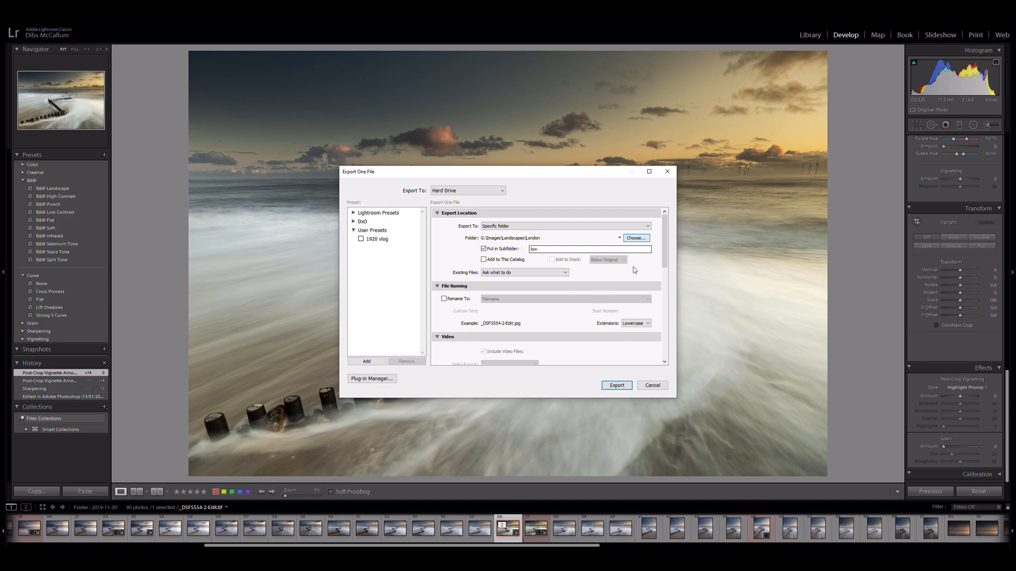
{"action": "left_click", "coordinate": [637, 242]}
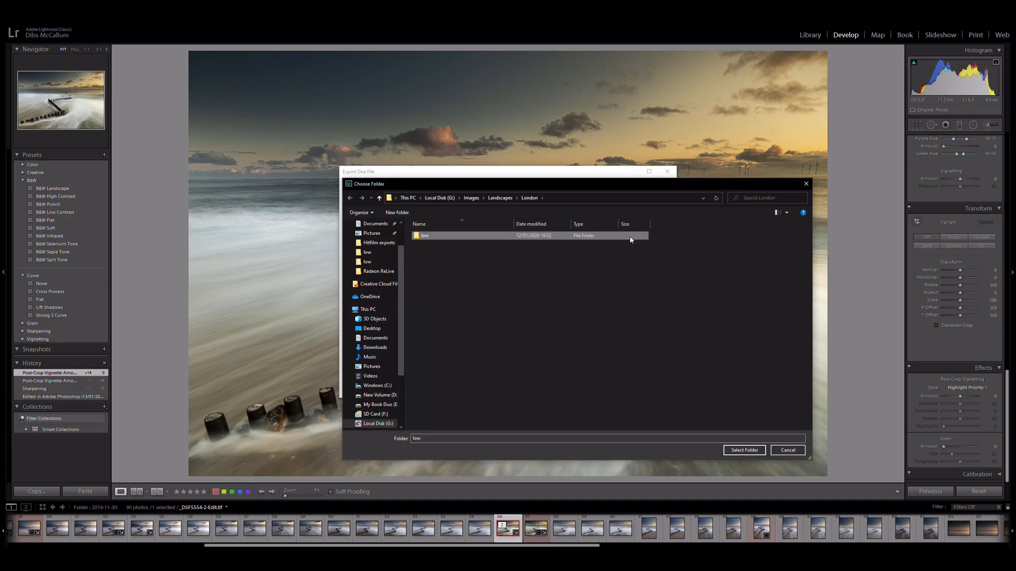
{"action": "left_click", "coordinate": [498, 199]}
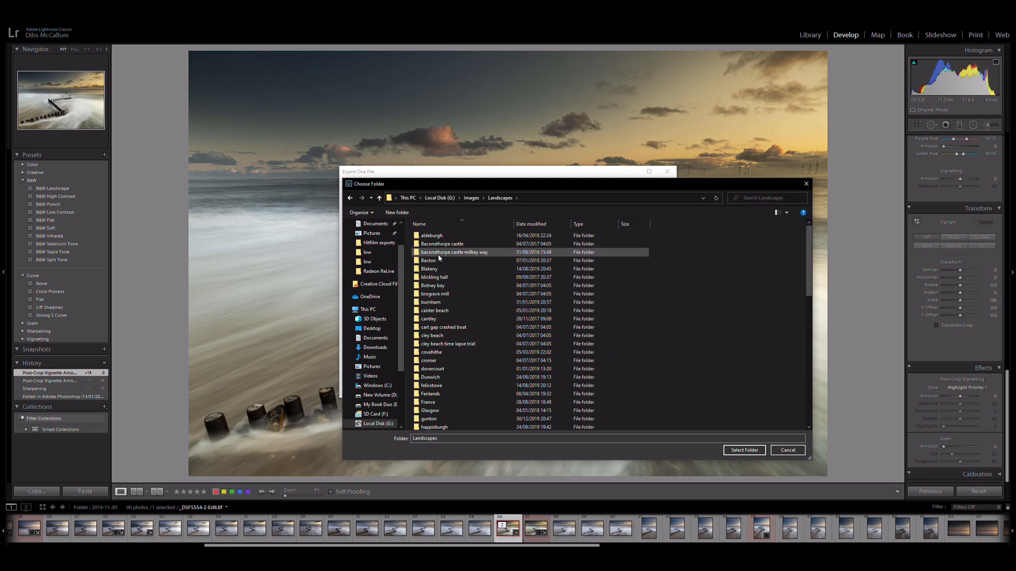
{"action": "left_click", "coordinate": [435, 312]}
{"action": "double_click", "coordinate": [448, 312]}
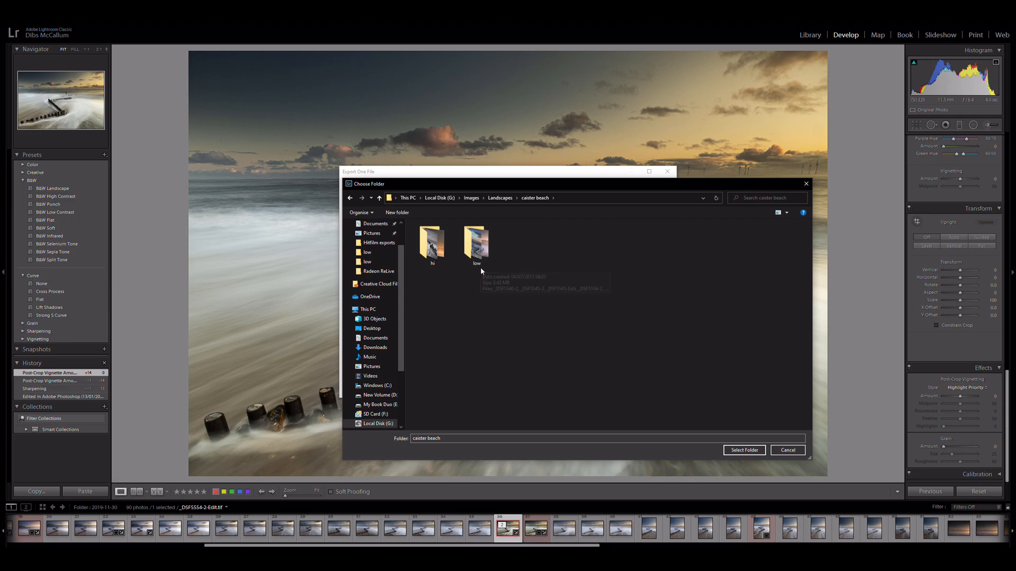
{"action": "left_click", "coordinate": [741, 450]}
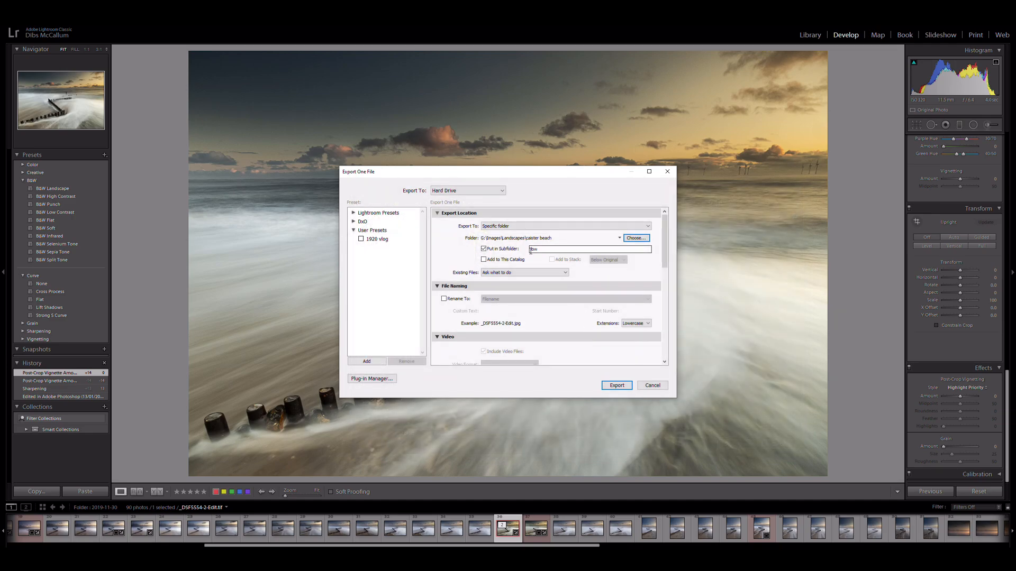
Review the file, sizing, output sharpening, metadata and watermark settings, and export the photo as a JPEG.
{"action": "left_click_drag", "start_coordinate": [665, 253], "coordinate": [663, 300]}
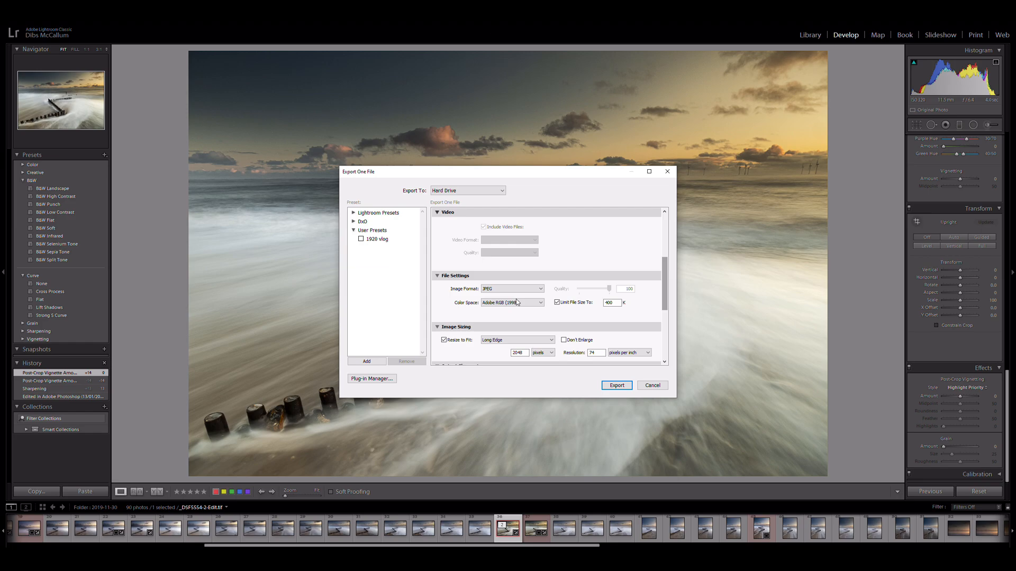
{"action": "left_click", "coordinate": [609, 303]}
{"action": "left_click_drag", "start_coordinate": [665, 299], "coordinate": [665, 330]}
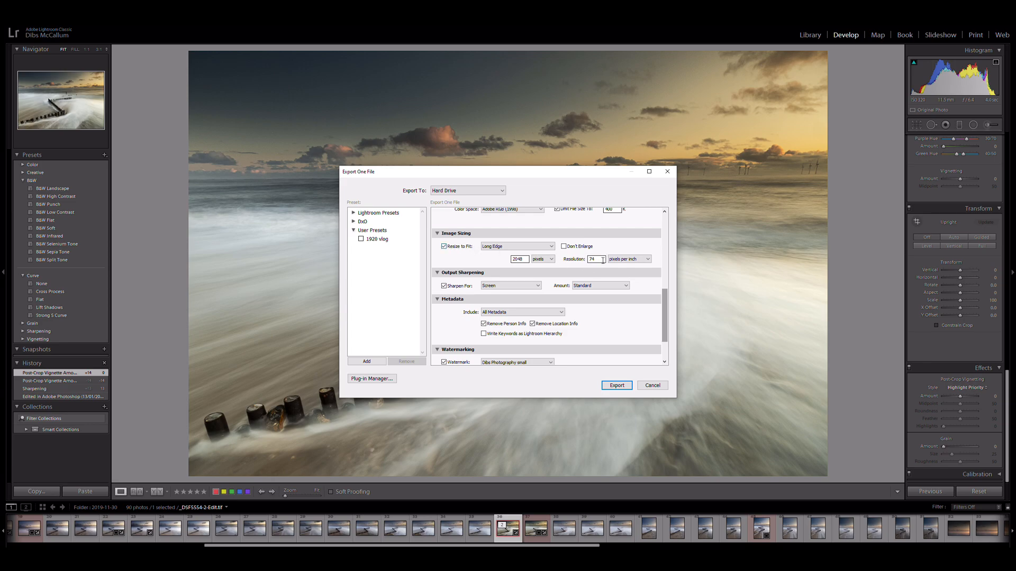
{"action": "left_click_drag", "start_coordinate": [665, 298], "coordinate": [665, 314]}
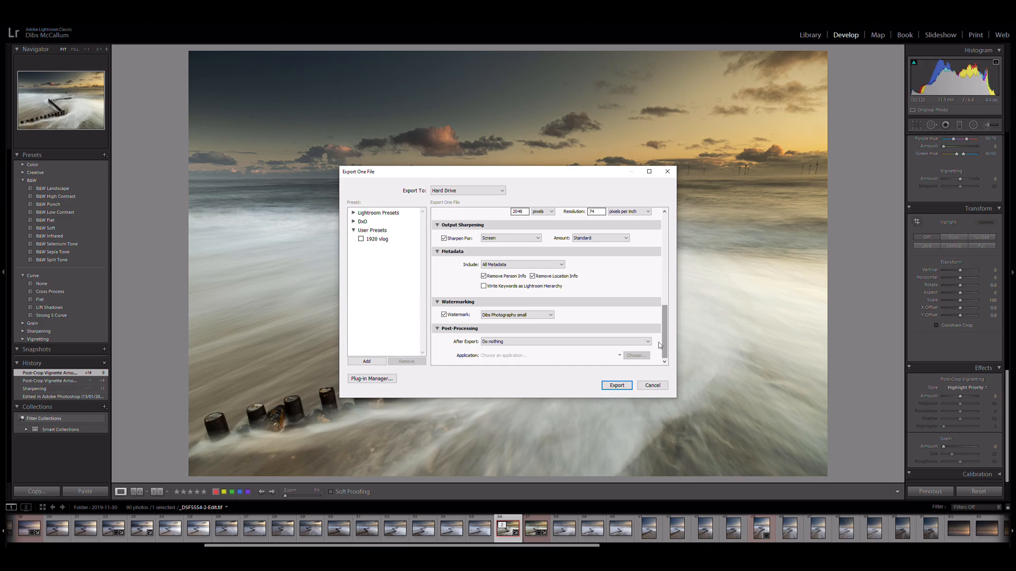
{"action": "left_click", "coordinate": [616, 387]}
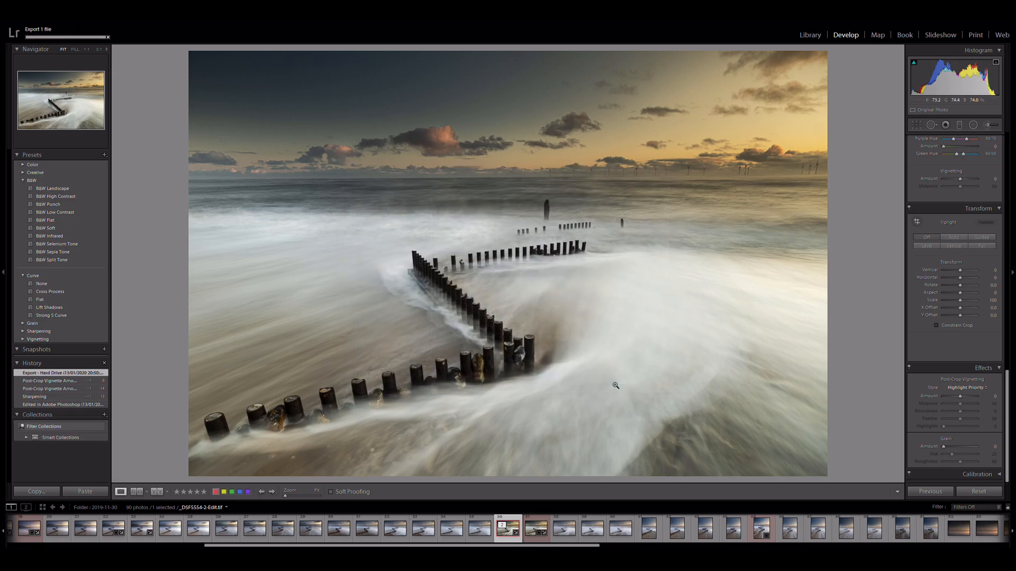